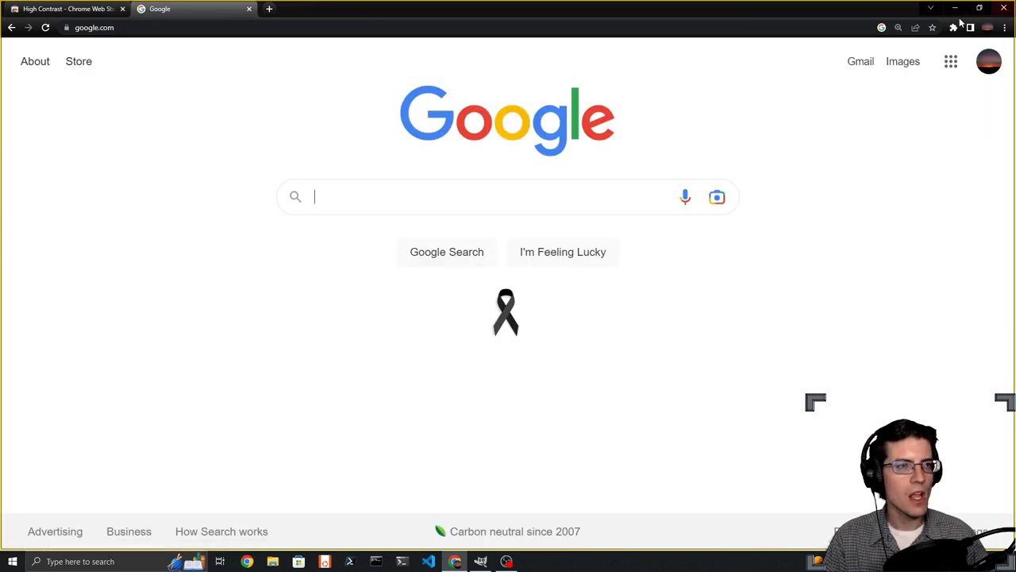
- Try the High Contrast extension's Inverted Grayscale and Inverted colour schemes on the page
{"action": "left_click", "coordinate": [954, 27]}
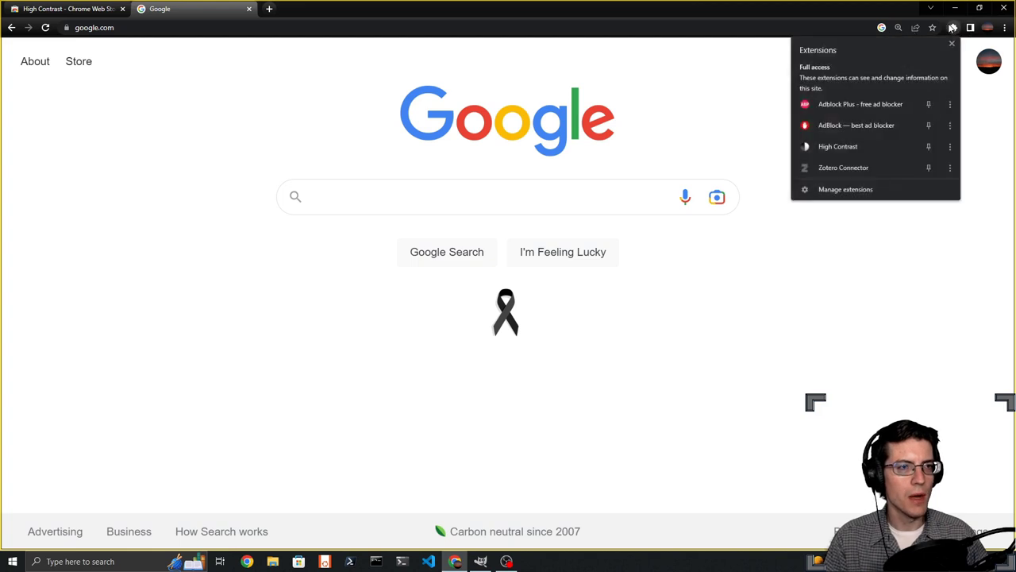
{"action": "left_click", "coordinate": [882, 150]}
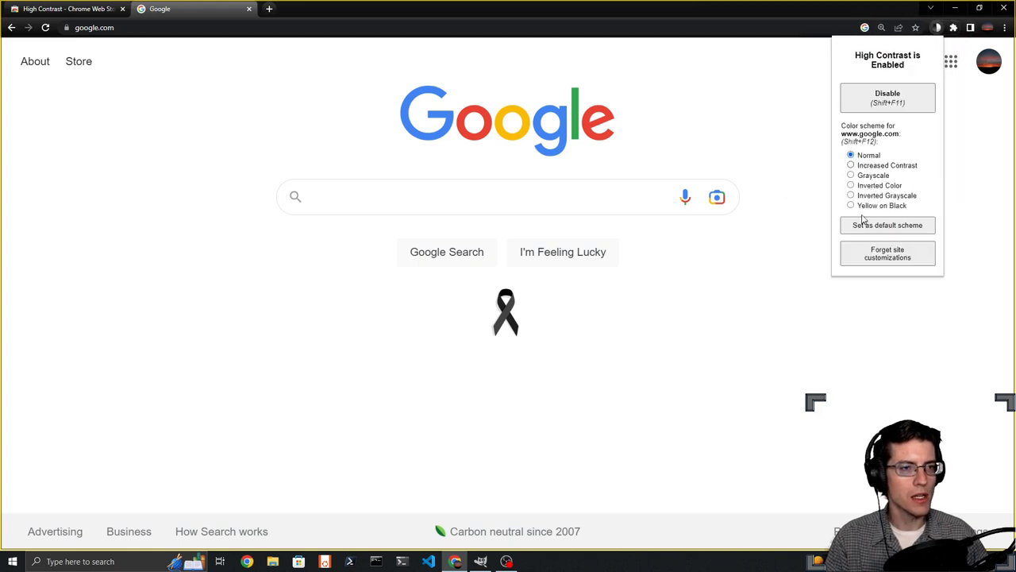
{"action": "left_click", "coordinate": [851, 196]}
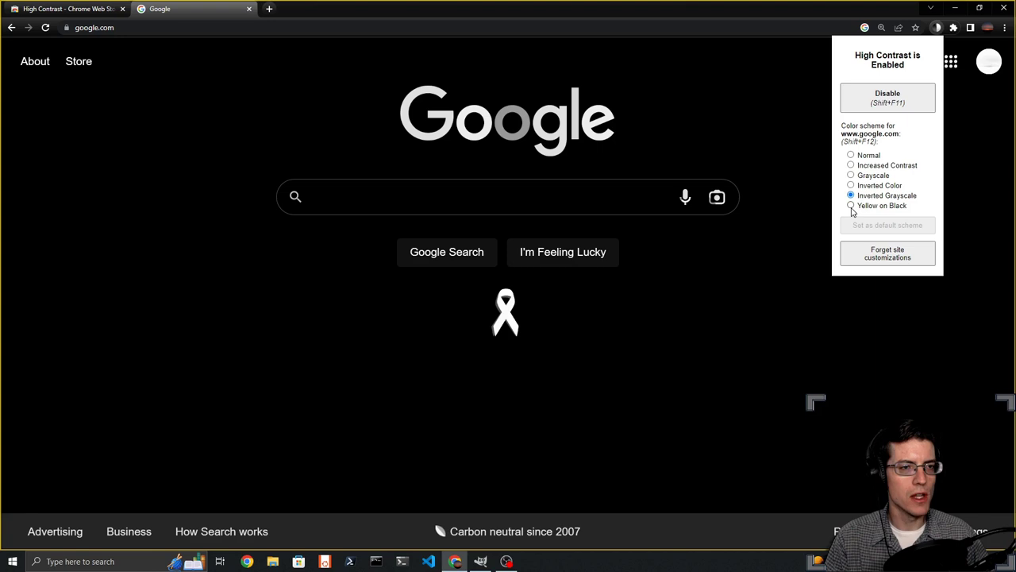
{"action": "left_click", "coordinate": [802, 150]}
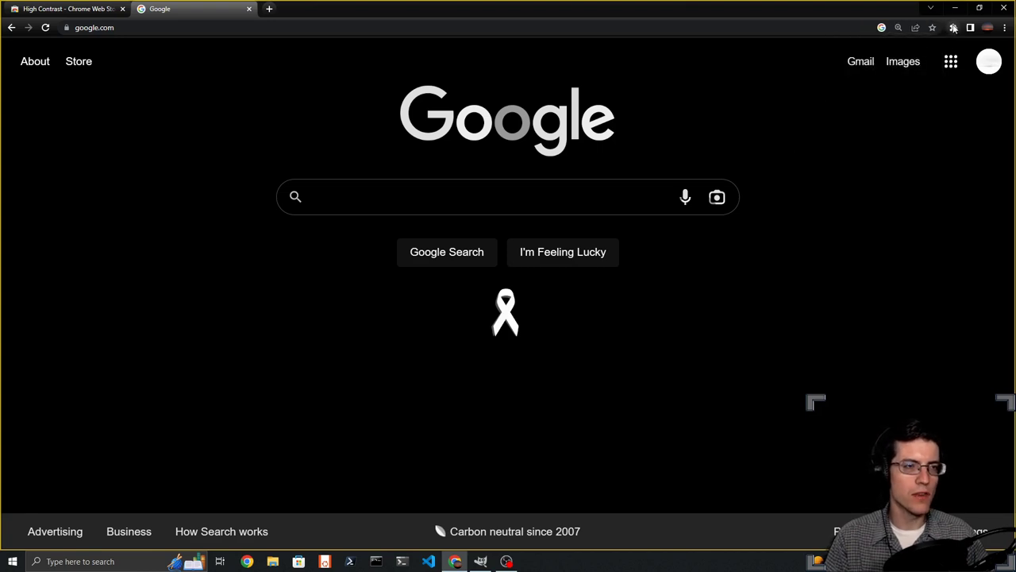
{"action": "left_click", "coordinate": [955, 28]}
{"action": "left_click", "coordinate": [875, 147]}
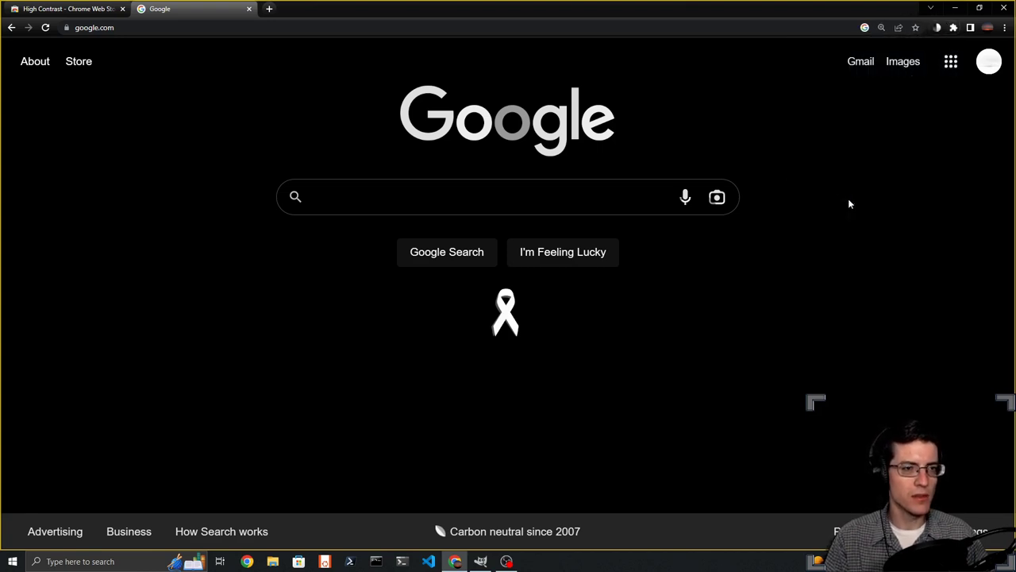
{"action": "left_click", "coordinate": [850, 186]}
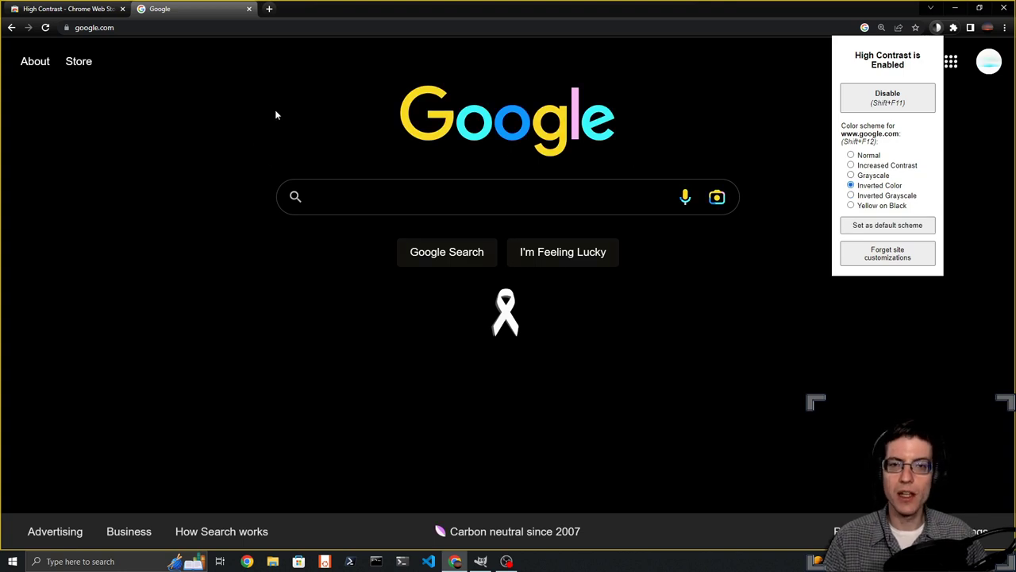
{"action": "left_click", "coordinate": [169, 112]}
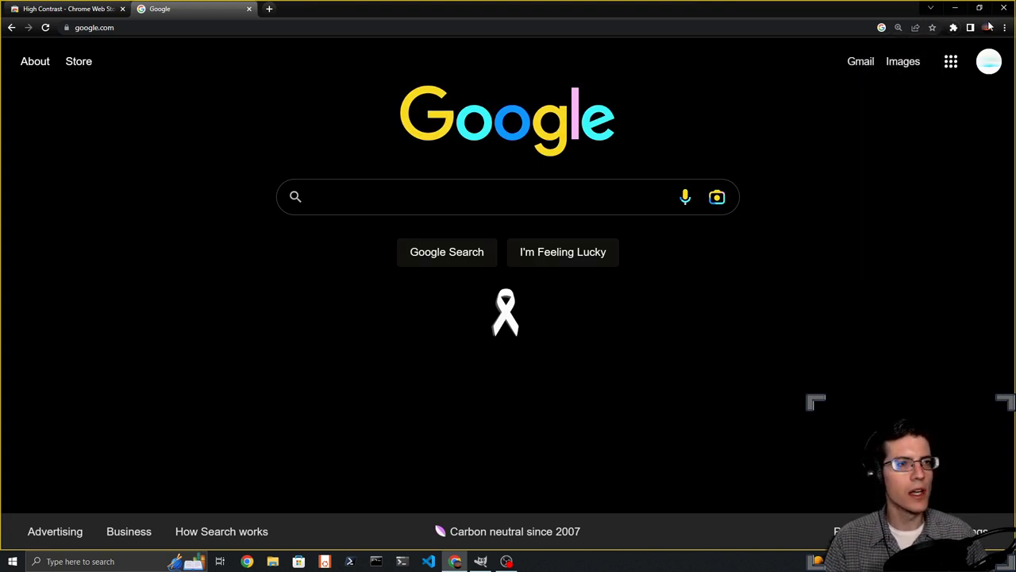
- Set High Contrast back to Inverted Grayscale and go to the Google Books home page
{"action": "left_click", "coordinate": [953, 27]}
{"action": "left_click", "coordinate": [857, 149]}
{"action": "left_click", "coordinate": [850, 195]}
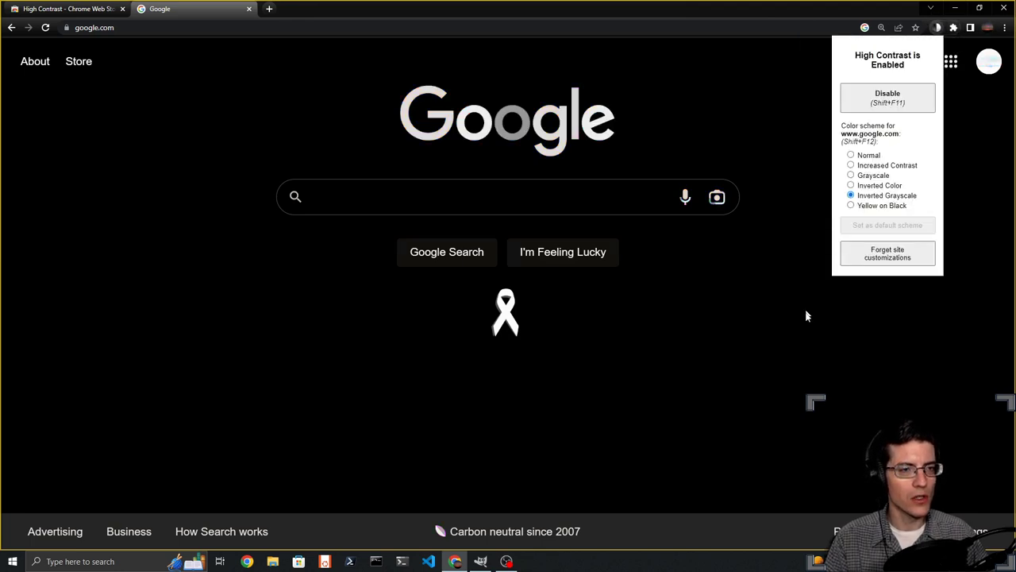
{"action": "left_click", "coordinate": [793, 316]}
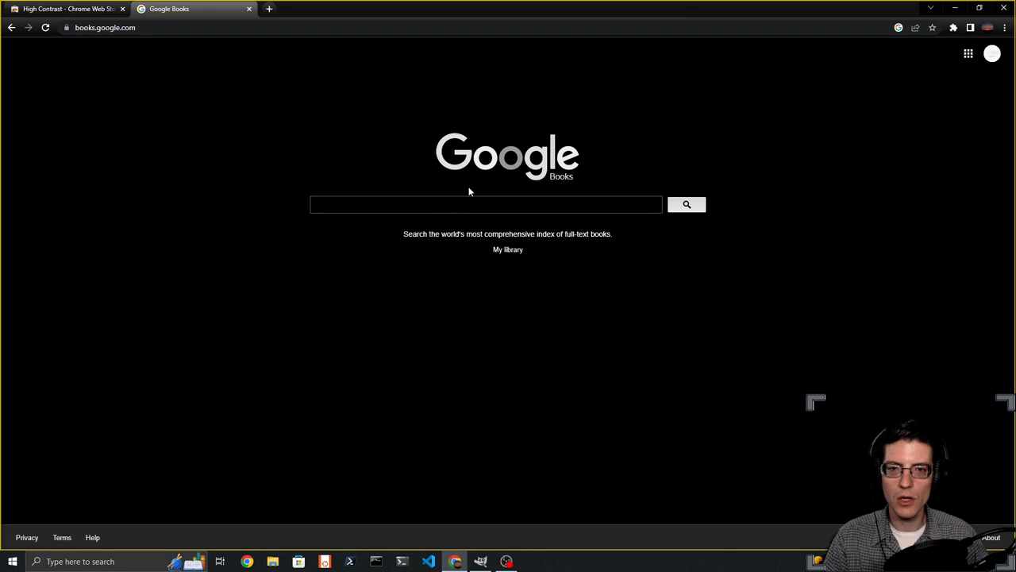
{"action": "left_click", "coordinate": [470, 204]}
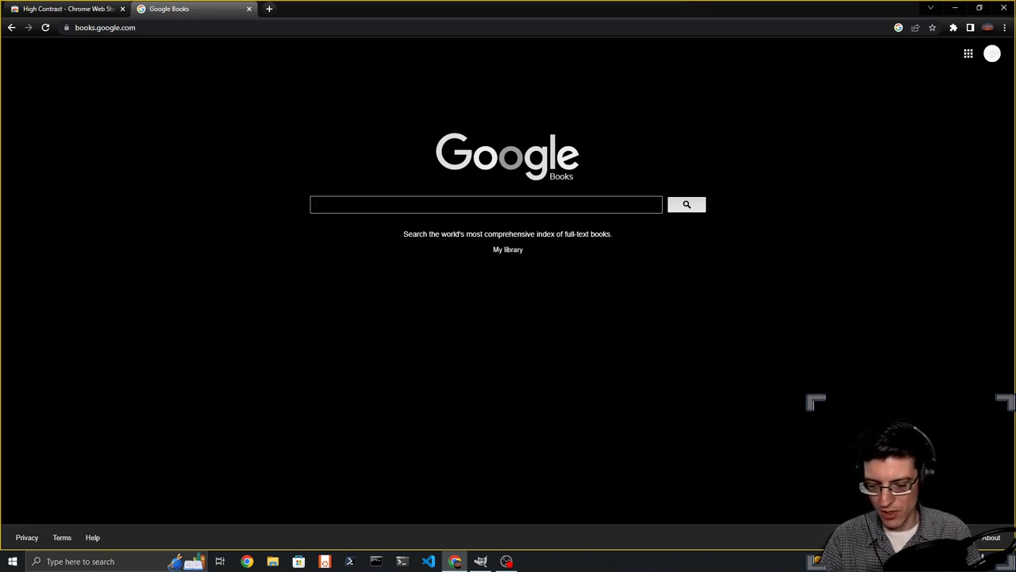
- Search Google Books for 'grammar' and scroll through the book results
{"action": "type", "text": "mar"}
{"action": "key", "text": "Return"}
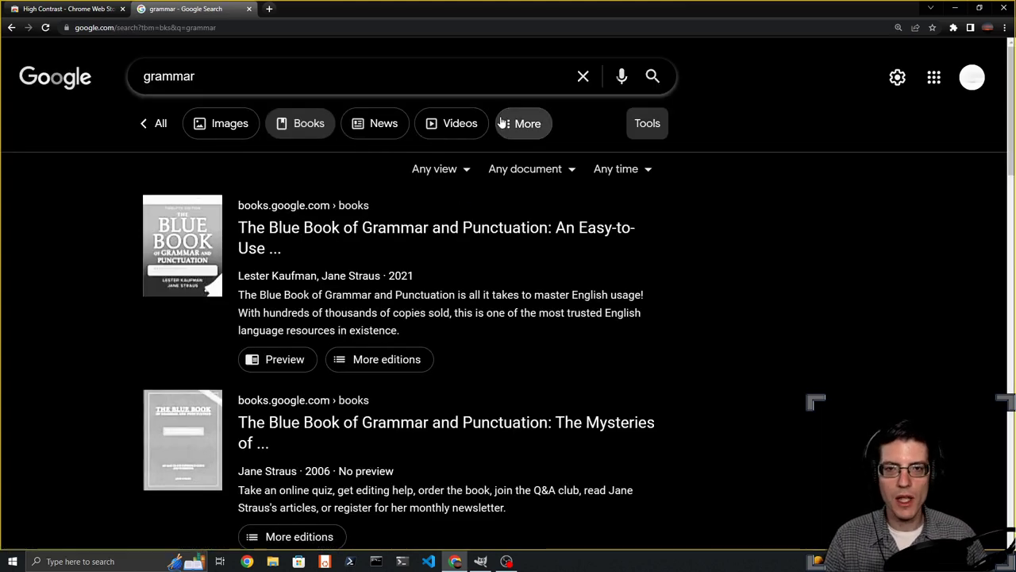
{"action": "scroll", "coordinate": [491, 242], "scroll_direction": "down", "scroll_amount": 2}
{"action": "scroll", "coordinate": [491, 249], "scroll_direction": "down", "scroll_amount": 1}
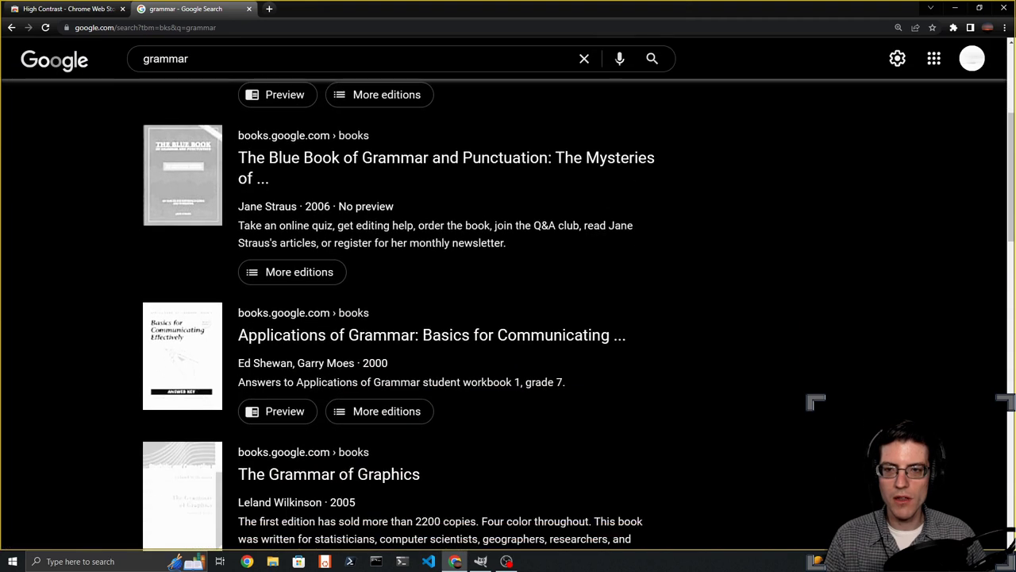
{"action": "scroll", "coordinate": [491, 251], "scroll_direction": "down", "scroll_amount": 2}
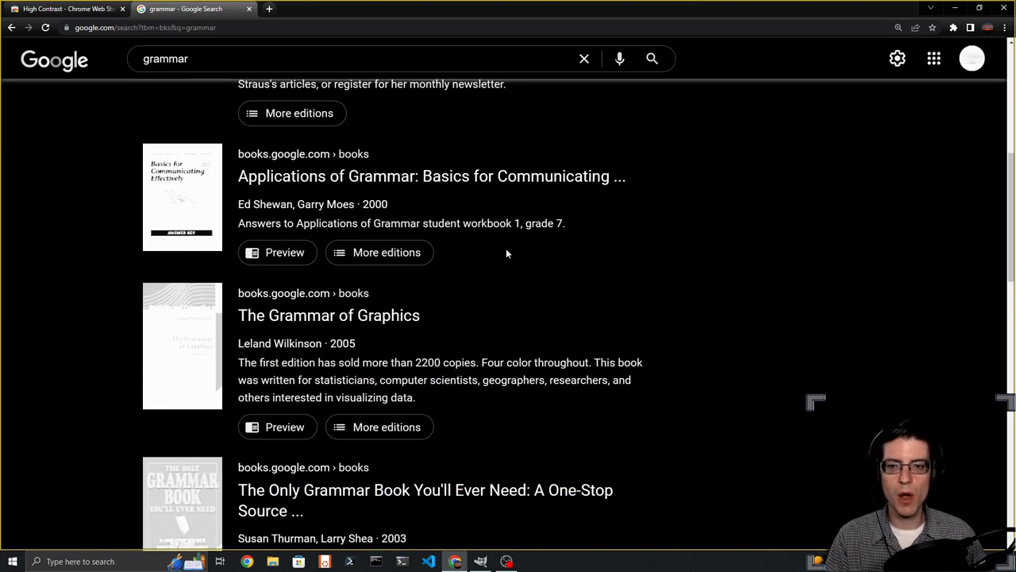
{"action": "scroll", "coordinate": [505, 251], "scroll_direction": "up", "scroll_amount": 3}
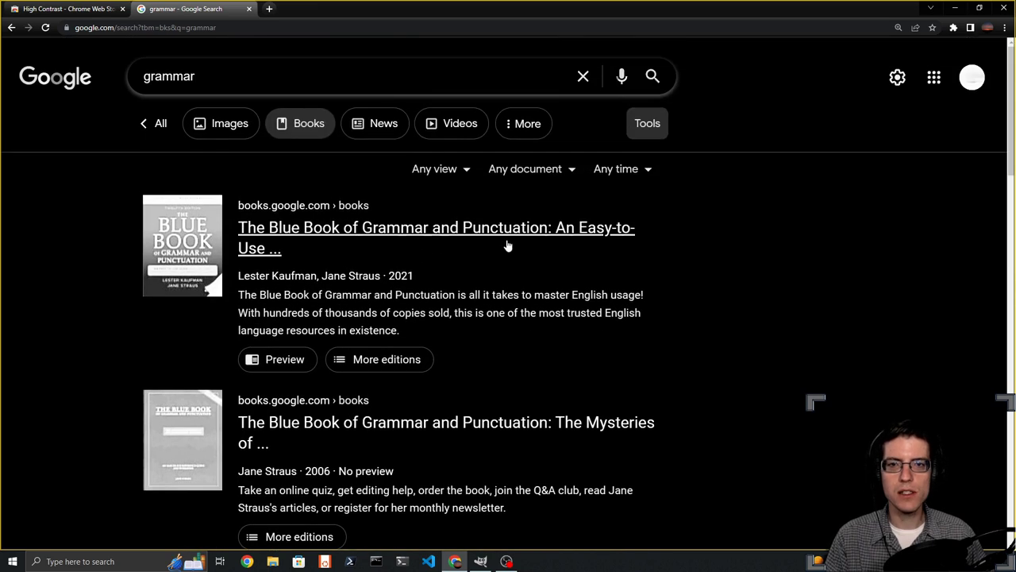
- Filter the results to Full view books and scroll through them
{"action": "left_click", "coordinate": [459, 169]}
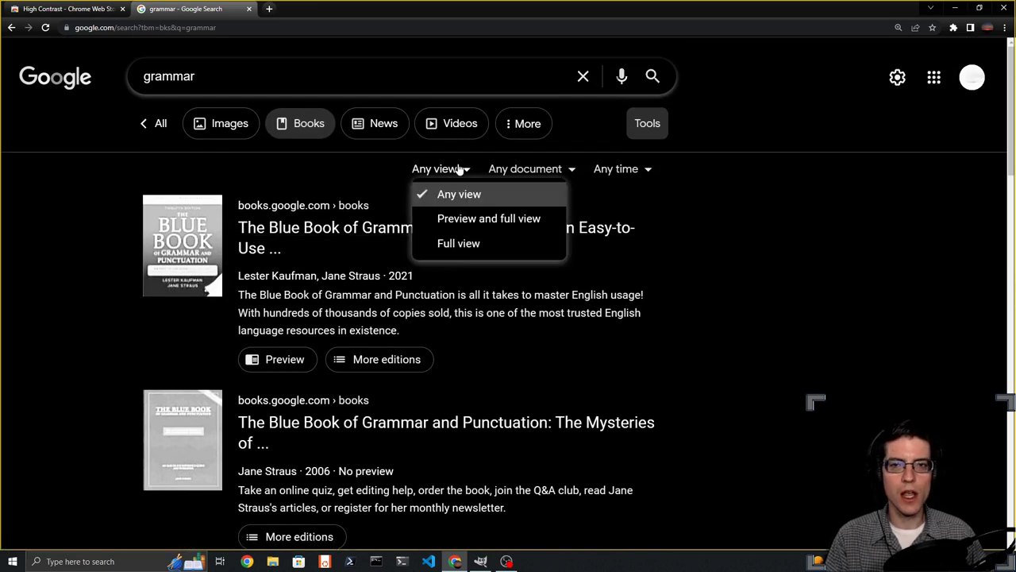
{"action": "left_click", "coordinate": [498, 244]}
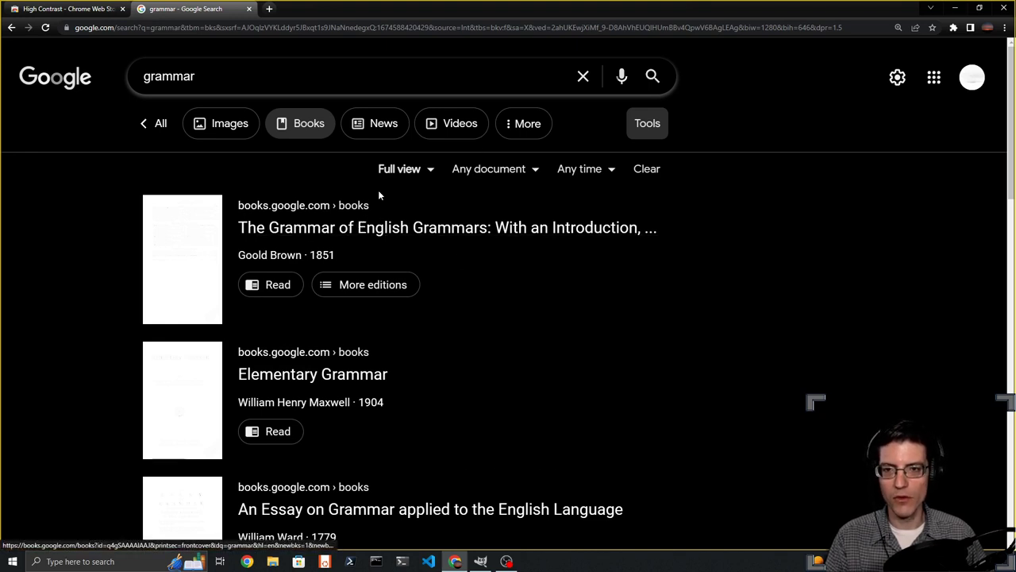
{"action": "left_click", "coordinate": [427, 170]}
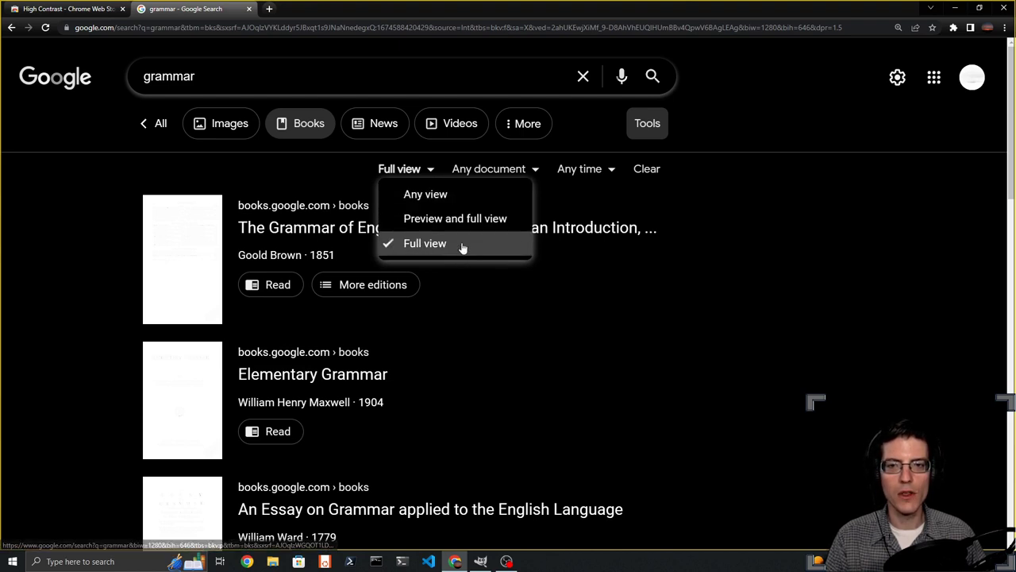
{"action": "left_click", "coordinate": [66, 260]}
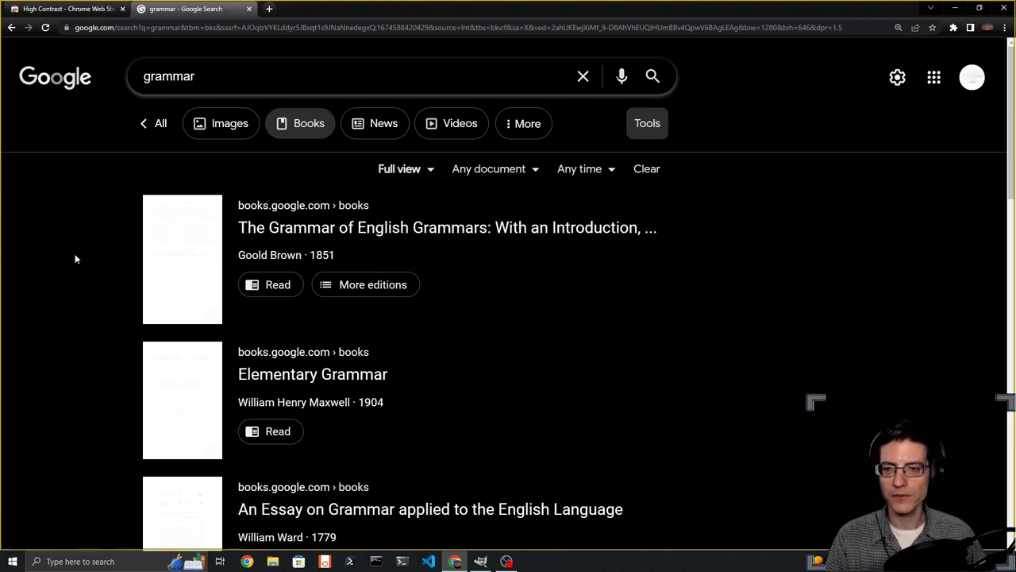
{"action": "scroll", "coordinate": [76, 259], "scroll_direction": "down", "scroll_amount": 4}
{"action": "scroll", "coordinate": [82, 261], "scroll_direction": "up", "scroll_amount": 4}
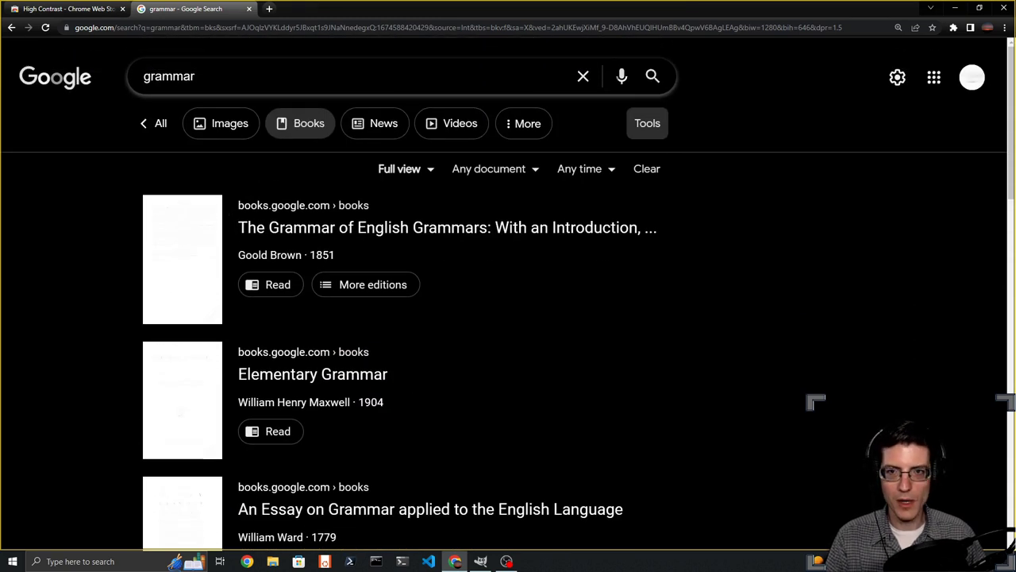
{"action": "scroll", "coordinate": [336, 275], "scroll_direction": "down", "scroll_amount": 2}
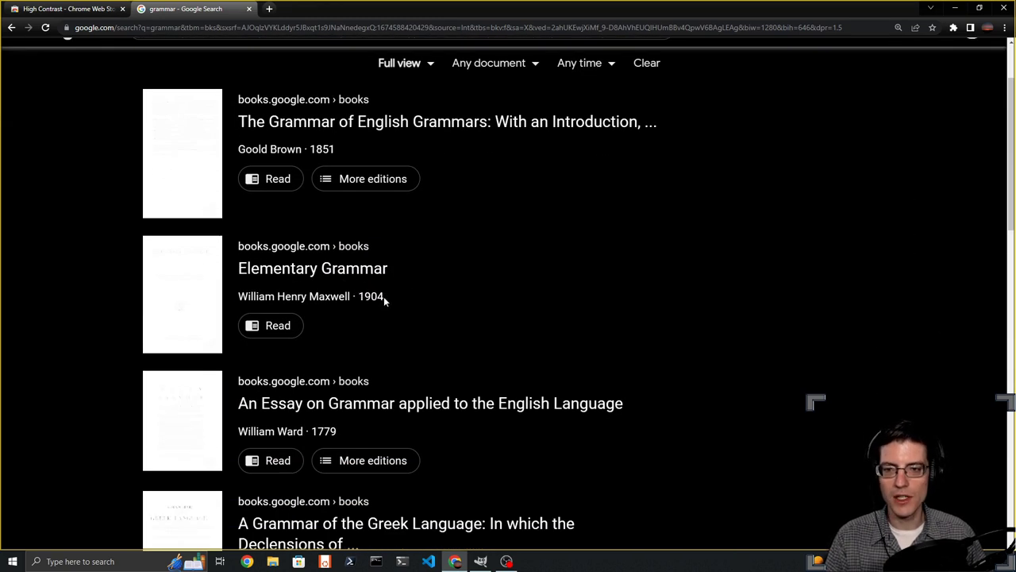
{"action": "scroll", "coordinate": [383, 296], "scroll_direction": "down", "scroll_amount": 2}
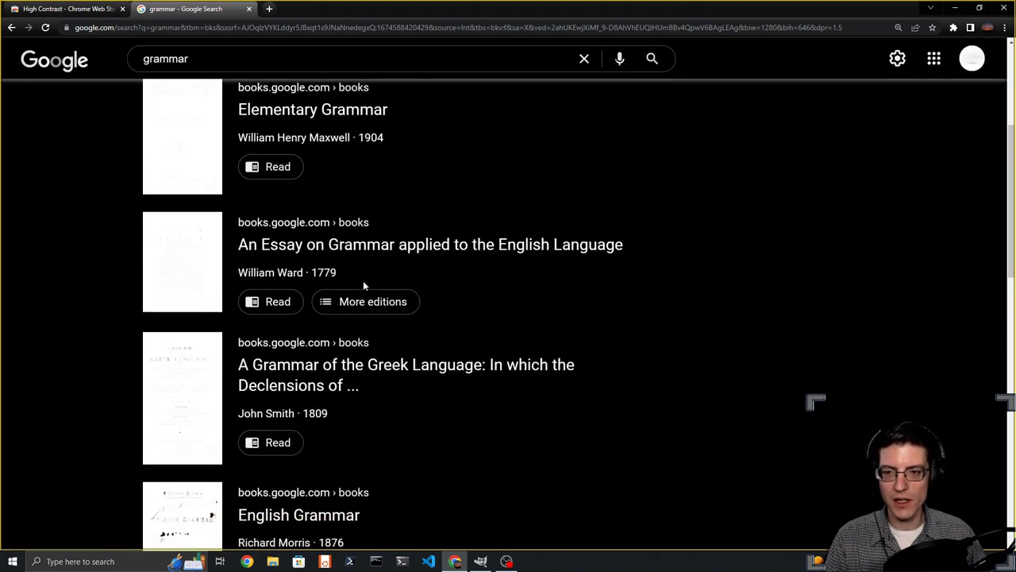
{"action": "scroll", "coordinate": [294, 355], "scroll_direction": "up", "scroll_amount": 4}
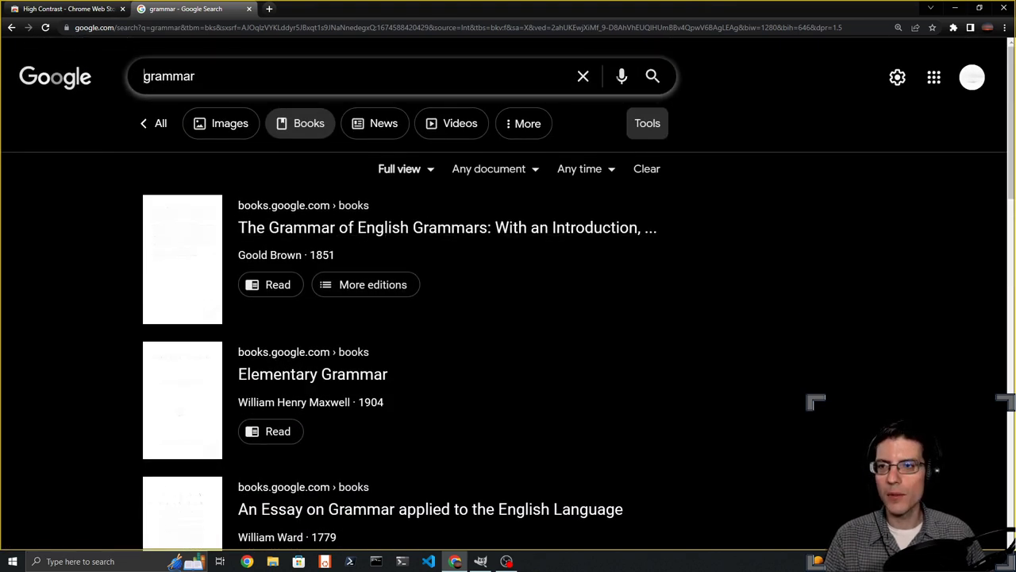
- Search again for 'advance grammar'
{"action": "left_click", "coordinate": [144, 76]}
{"action": "type", "text": "adv"}
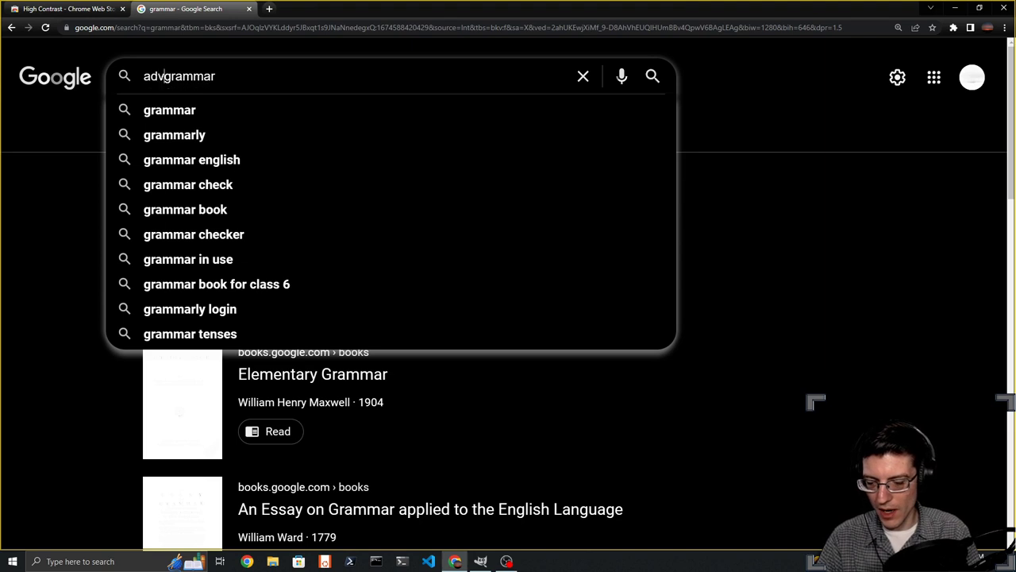
{"action": "type", "text": "anced"}
{"action": "key", "text": "BackSpace"}
{"action": "key", "text": "BackSpace"}
{"action": "key", "text": "BackSpace"}
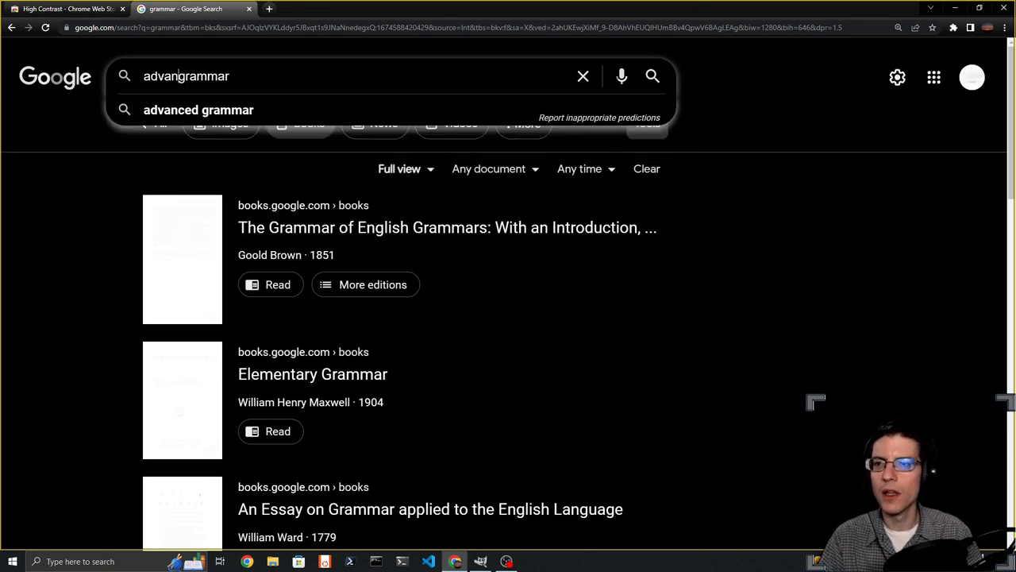
{"action": "type", "text": "ce"}
{"action": "key", "text": "Return"}
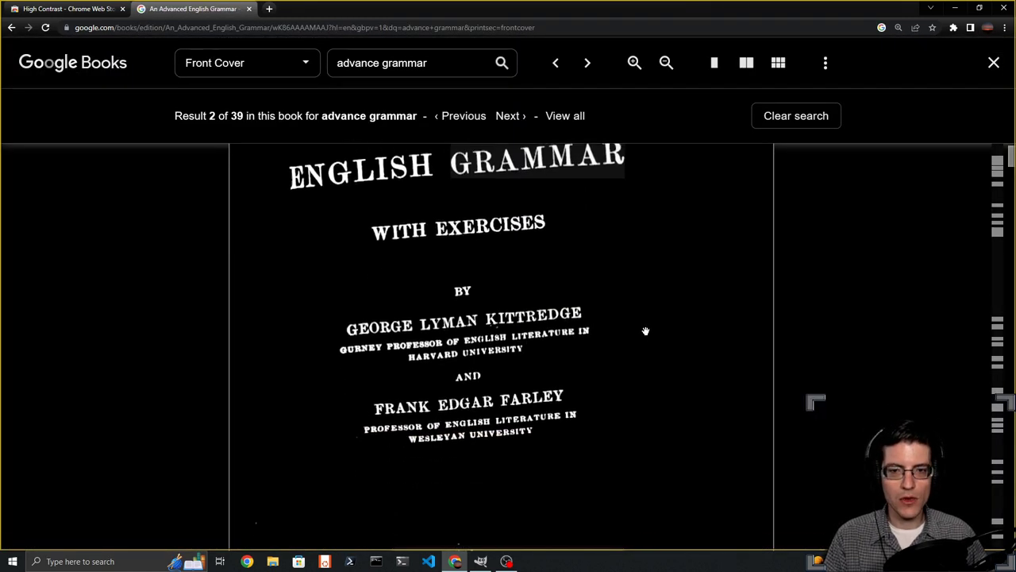
- Scroll through the title, preface and contents pages of An Advanced English Grammar
{"action": "scroll", "coordinate": [646, 331], "scroll_direction": "up", "scroll_amount": 3}
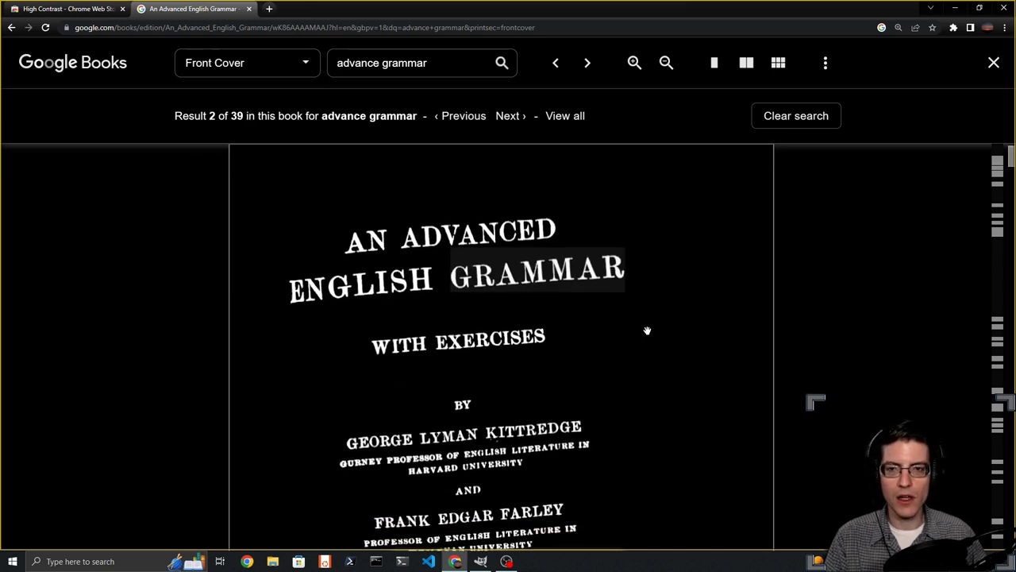
{"action": "scroll", "coordinate": [648, 330], "scroll_direction": "down", "scroll_amount": 10}
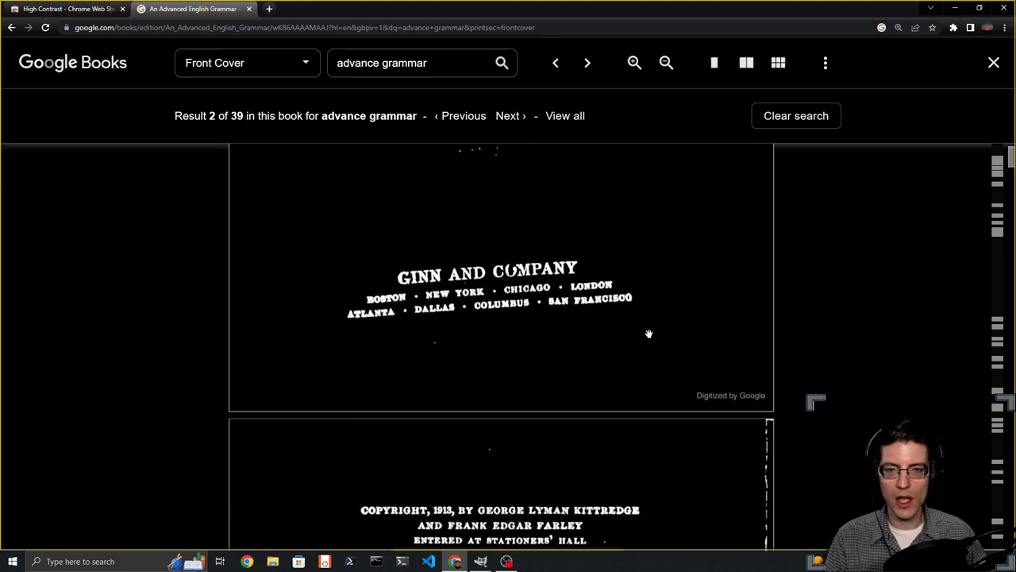
{"action": "scroll", "coordinate": [648, 337], "scroll_direction": "down", "scroll_amount": 10}
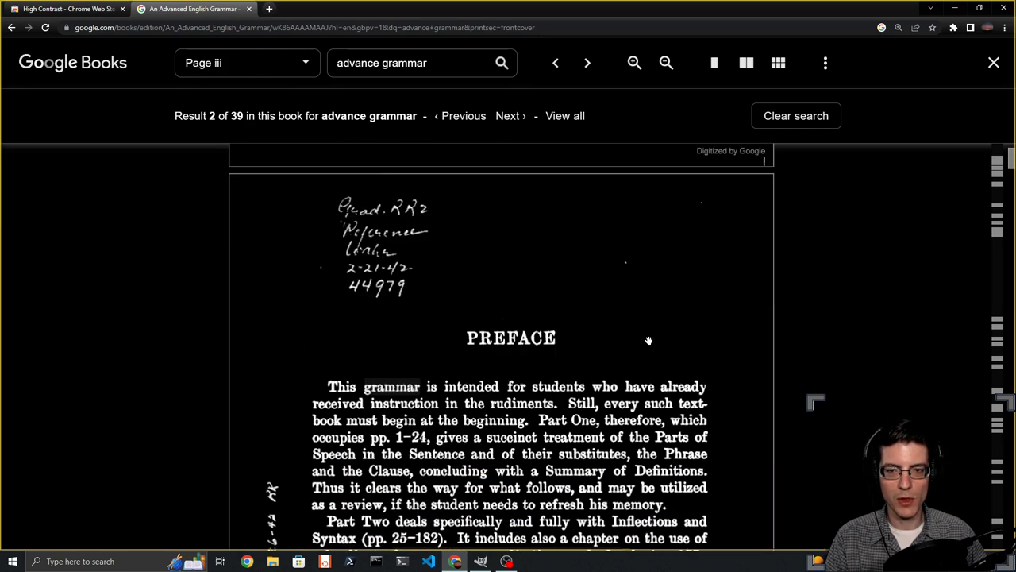
{"action": "scroll", "coordinate": [645, 292], "scroll_direction": "up", "scroll_amount": 5}
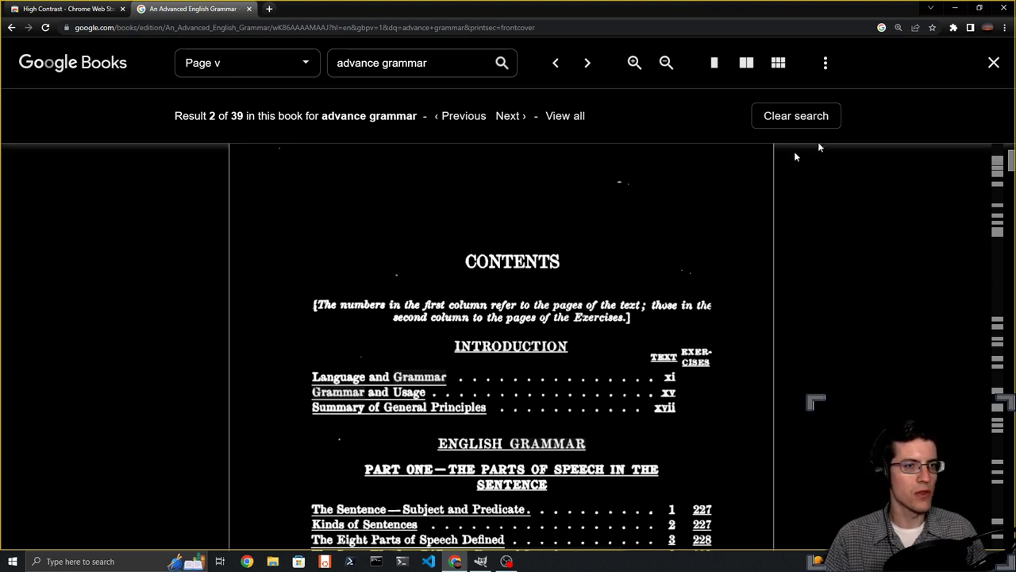
{"action": "scroll", "coordinate": [524, 227], "scroll_direction": "up", "scroll_amount": 15}
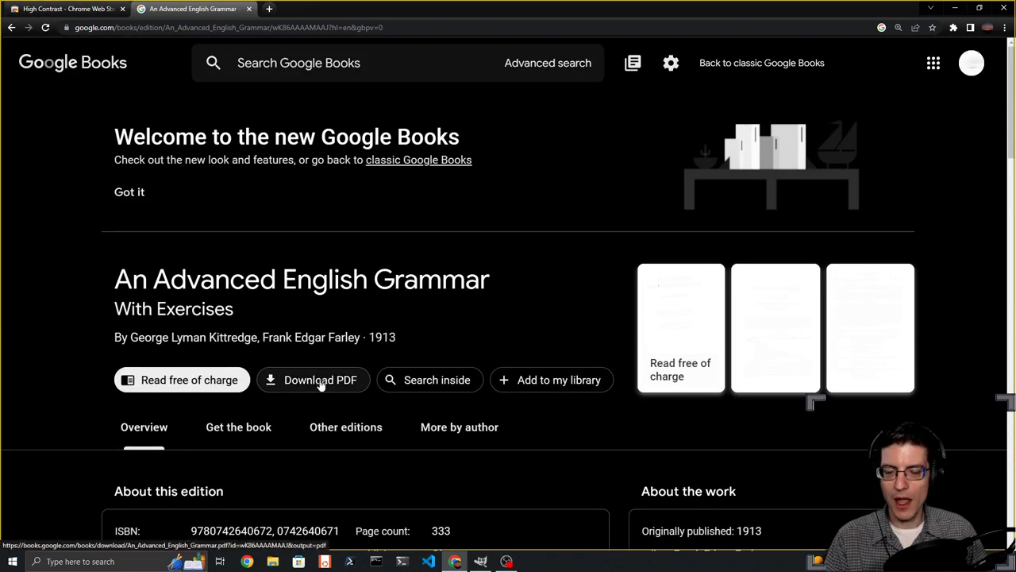
- Download An Advanced English Grammar as a PDF, entering the verification characters
{"action": "left_click", "coordinate": [322, 382]}
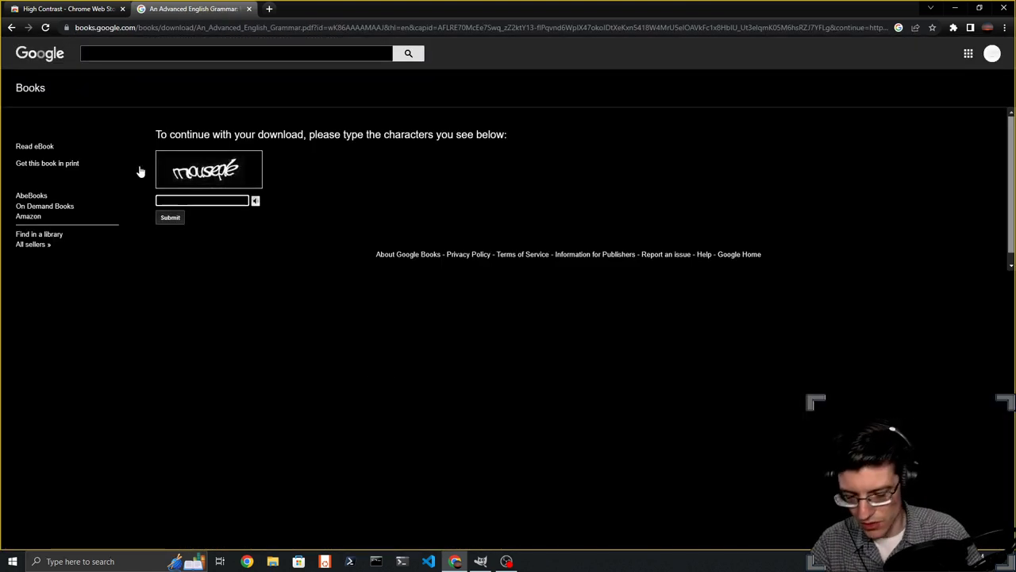
{"action": "type", "text": "mo"}
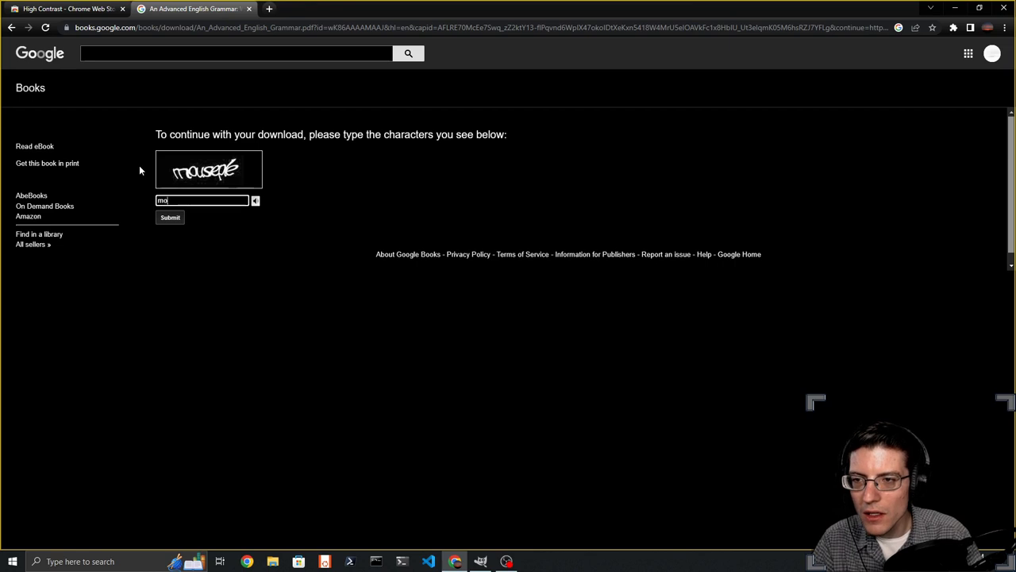
{"action": "type", "text": "usep"}
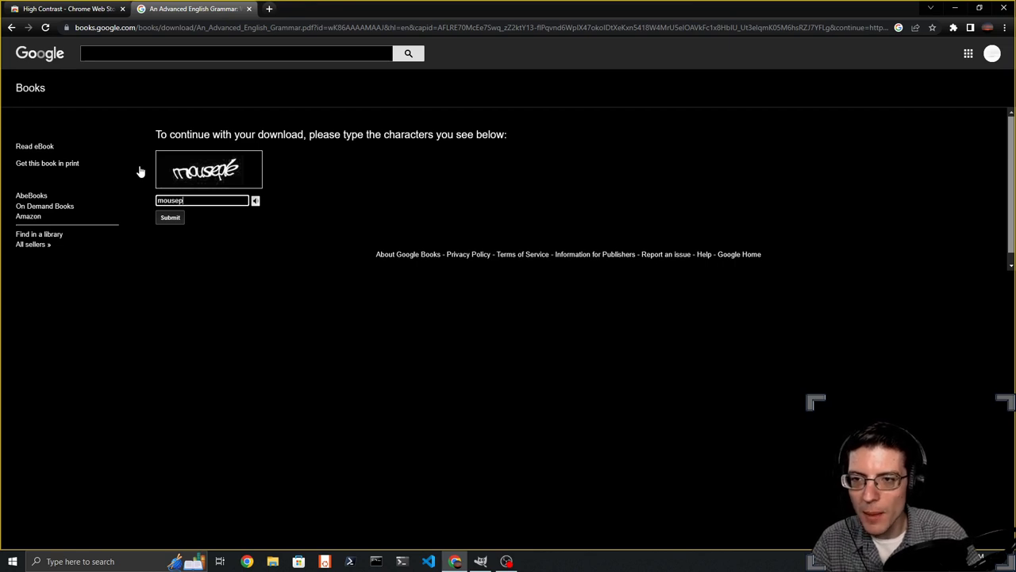
{"action": "type", "text": "le"}
{"action": "key", "text": "Return"}
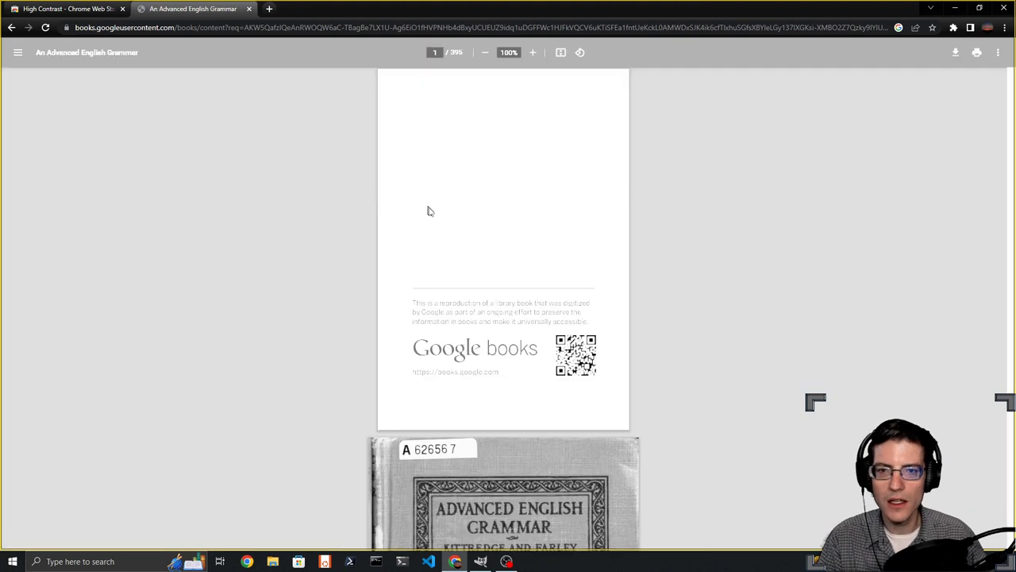
- Save the PDF into a new 'books' folder created inside Pictures
{"action": "key", "text": "ctrl+s"}
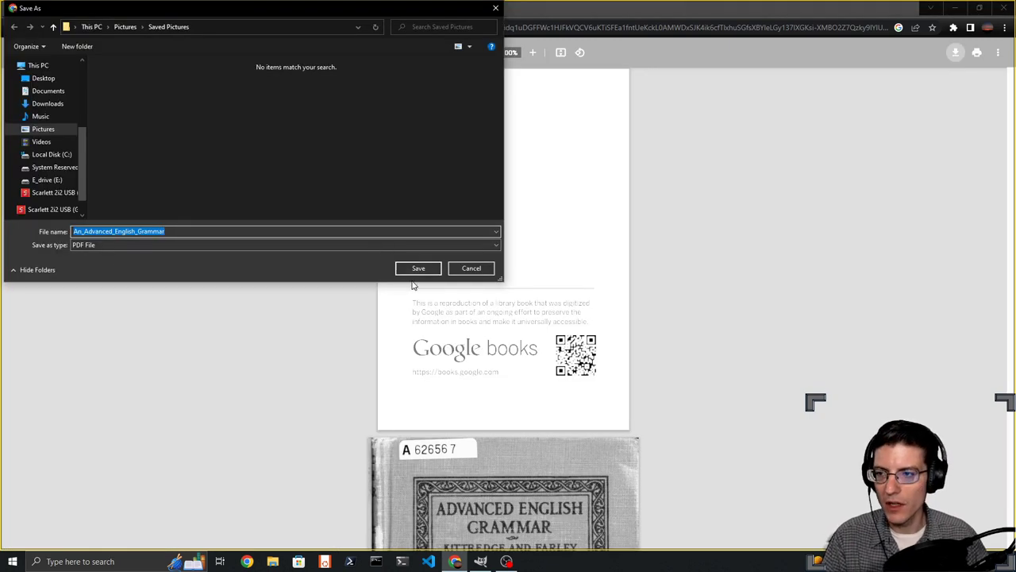
{"action": "left_click", "coordinate": [50, 133]}
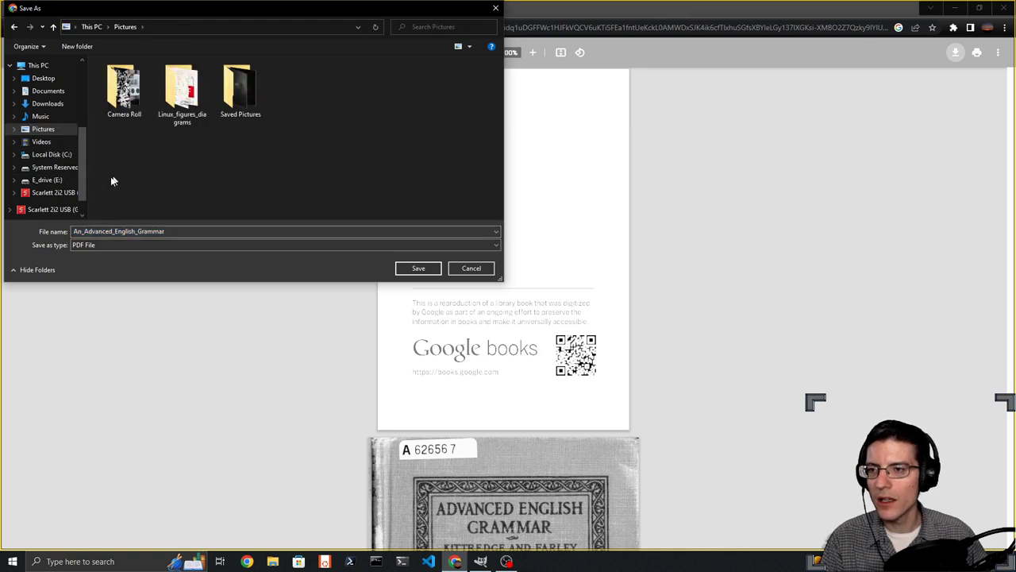
{"action": "right_click", "coordinate": [159, 162]}
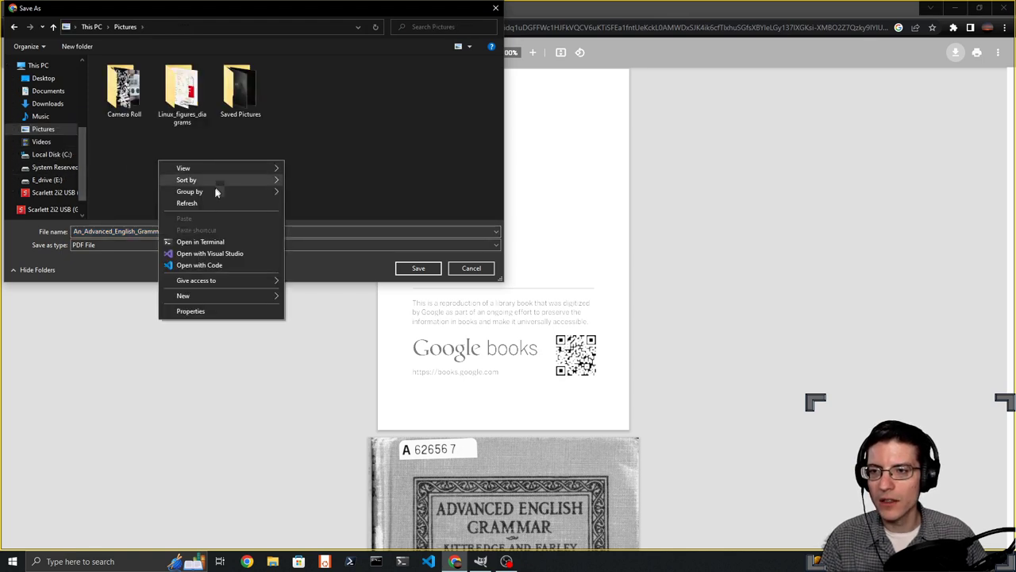
{"action": "mouse_move", "coordinate": [249, 295]}
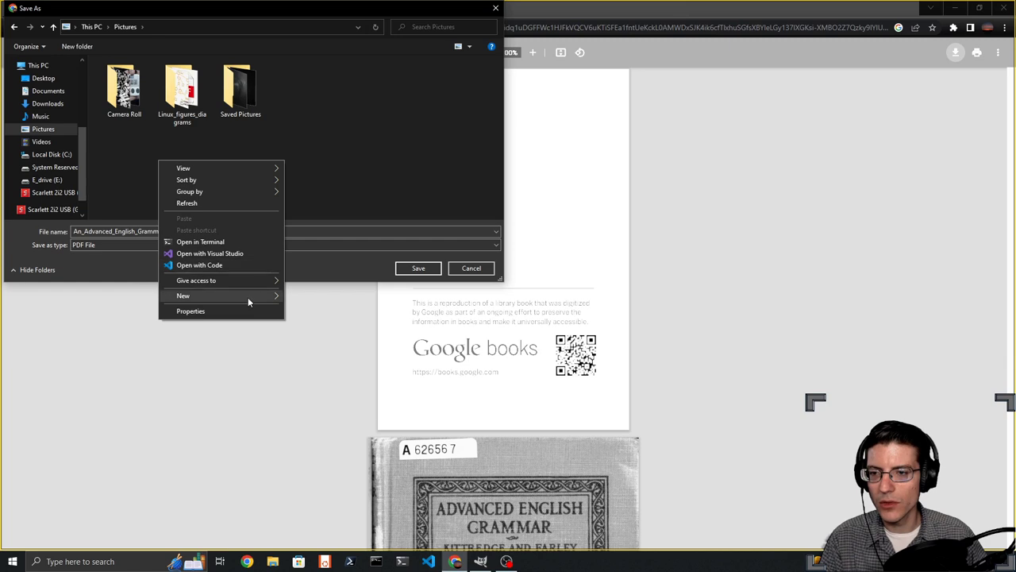
{"action": "left_click", "coordinate": [328, 297]}
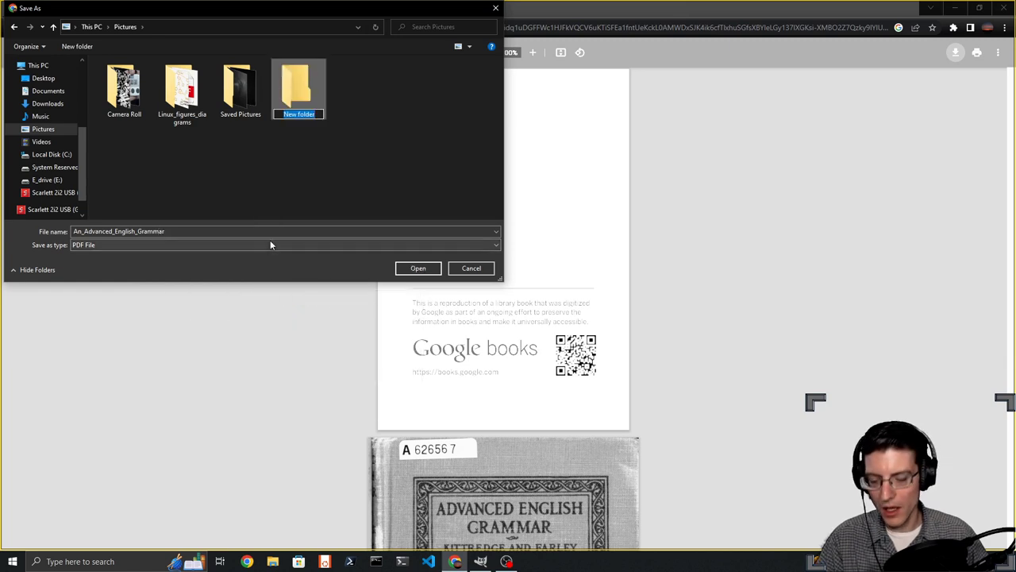
{"action": "type", "text": "books"}
{"action": "key", "text": "Return"}
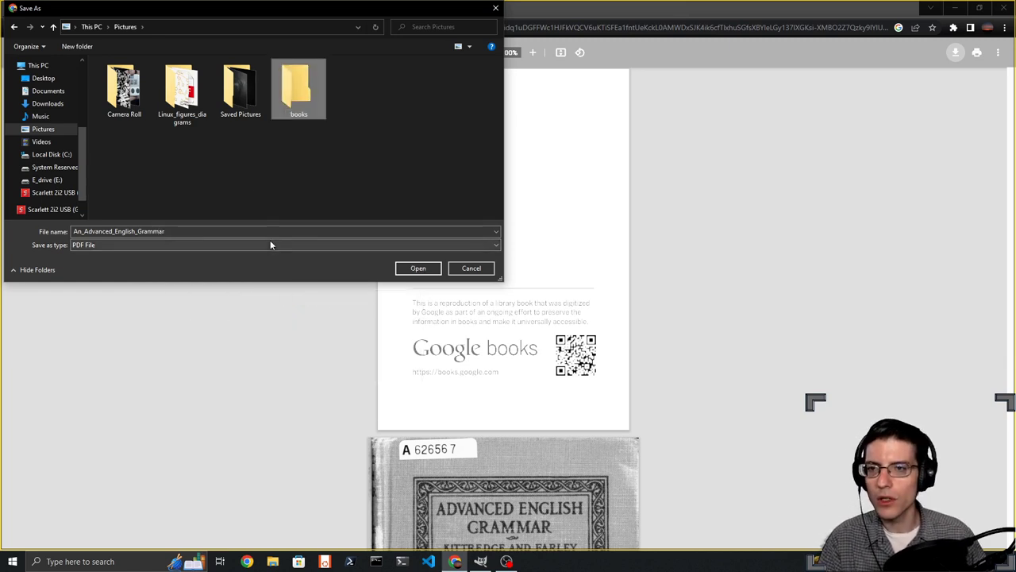
{"action": "left_click", "coordinate": [277, 168]}
{"action": "double_click", "coordinate": [299, 89]}
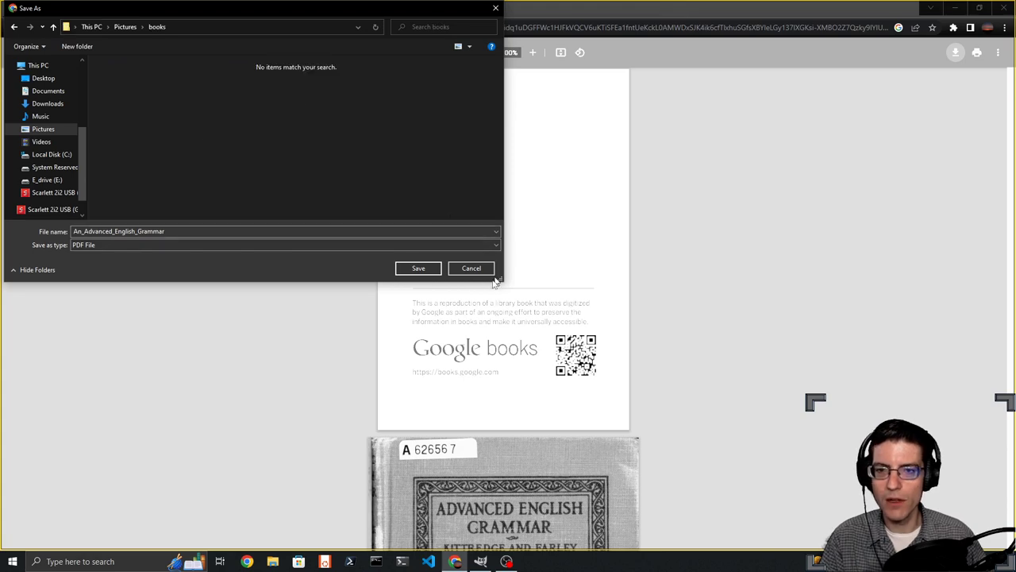
{"action": "left_click", "coordinate": [419, 268]}
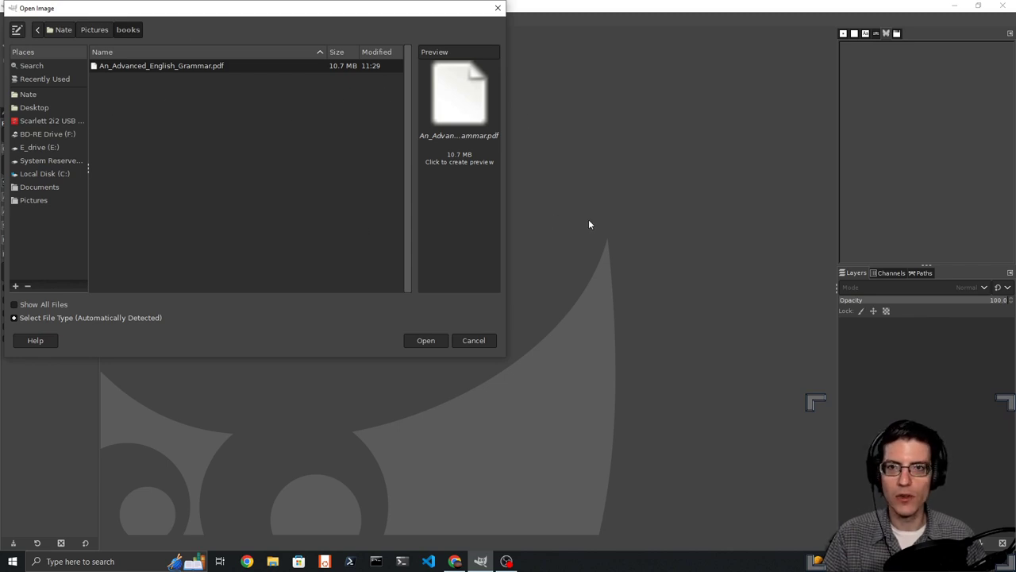
- Open An_Advanced_English_Grammar.pdf from the books folder in GIMP
{"action": "double_click", "coordinate": [205, 65]}
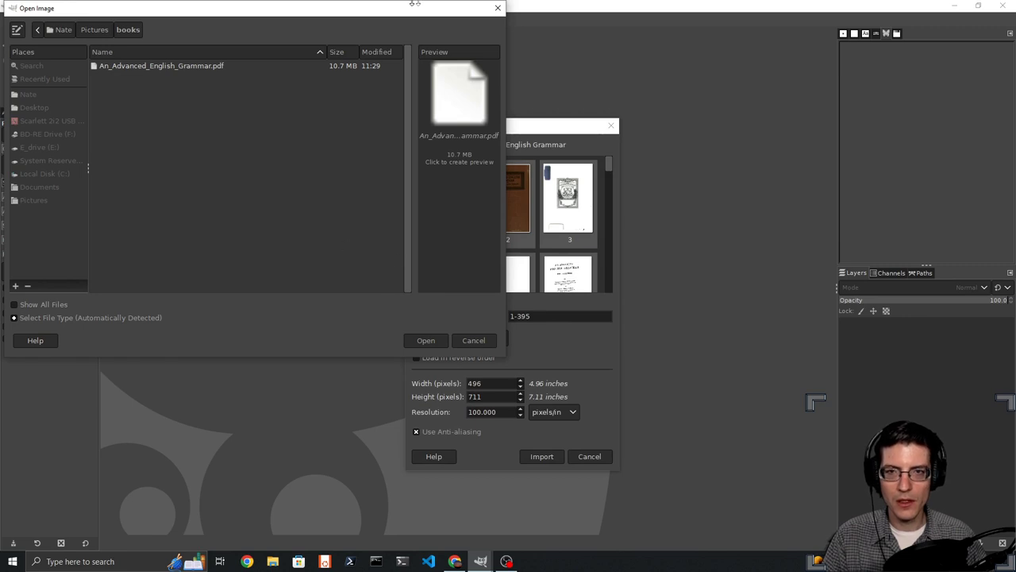
- Import only page 6, the title page, at 700 pixels per inch
{"action": "left_click", "coordinate": [573, 127]}
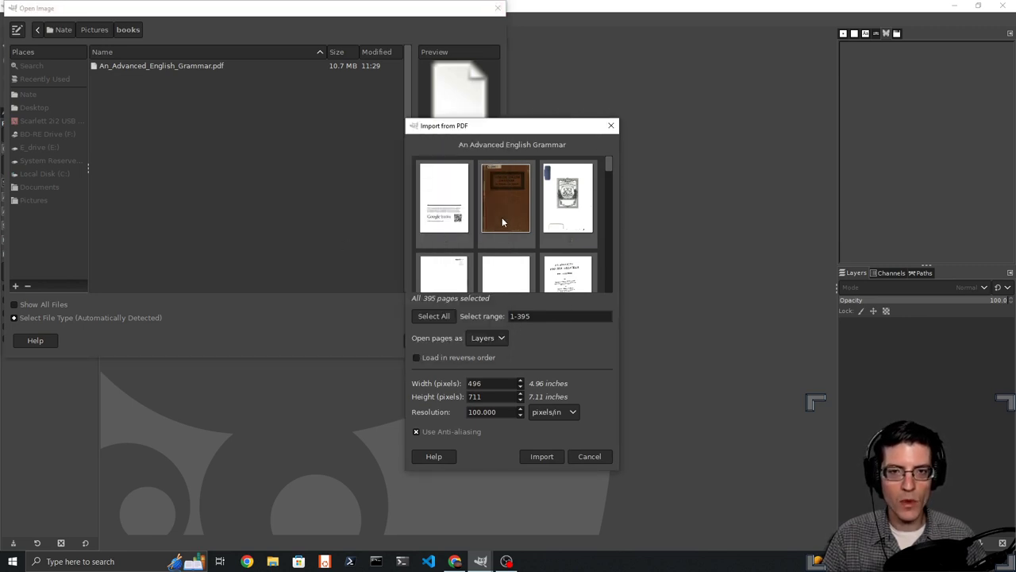
{"action": "scroll", "coordinate": [503, 224], "scroll_direction": "down", "scroll_amount": 2}
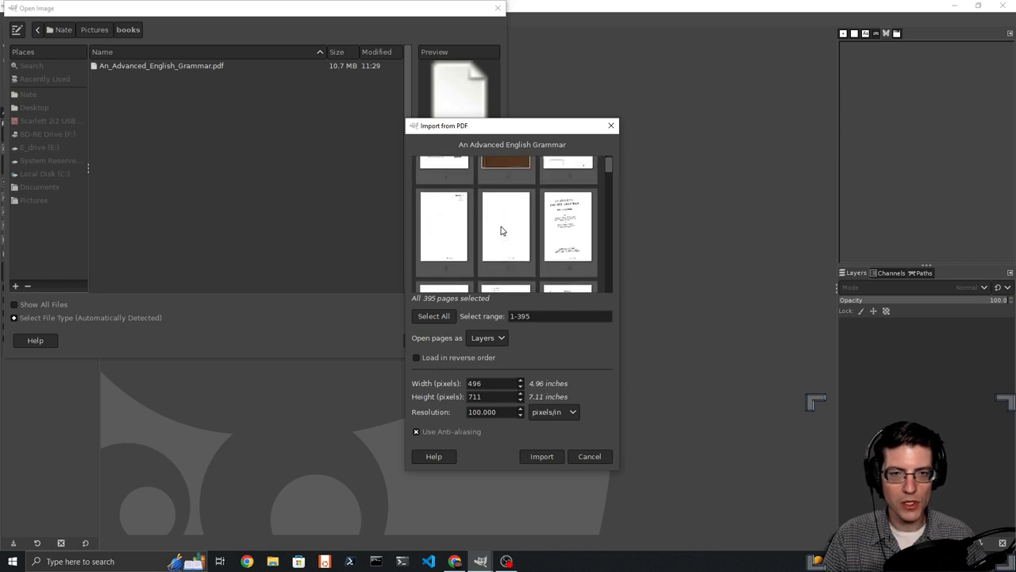
{"action": "scroll", "coordinate": [552, 234], "scroll_direction": "down", "scroll_amount": 1}
{"action": "left_click", "coordinate": [505, 256]}
{"action": "scroll", "coordinate": [558, 195], "scroll_direction": "up", "scroll_amount": 1}
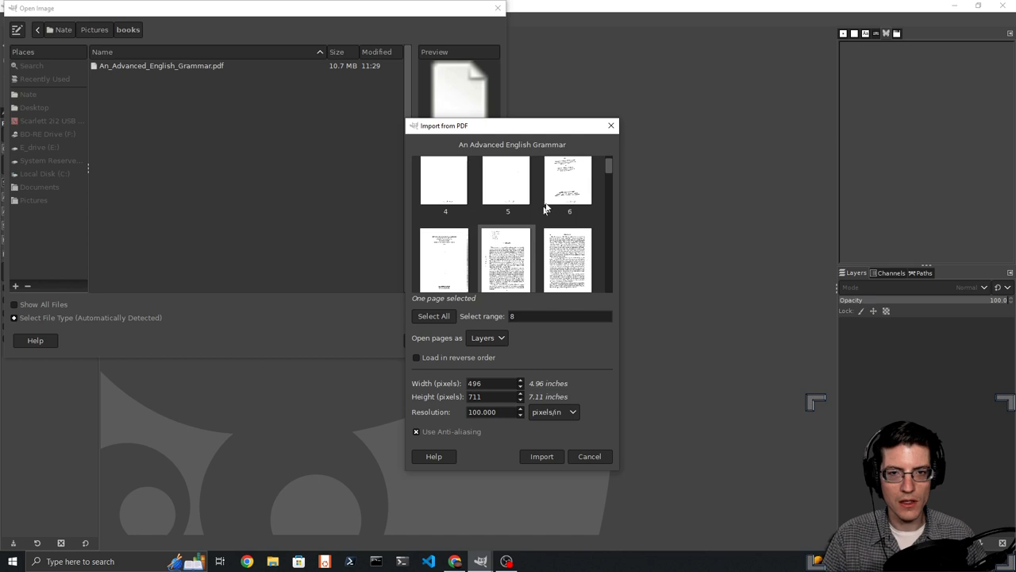
{"action": "left_click", "coordinate": [562, 183]}
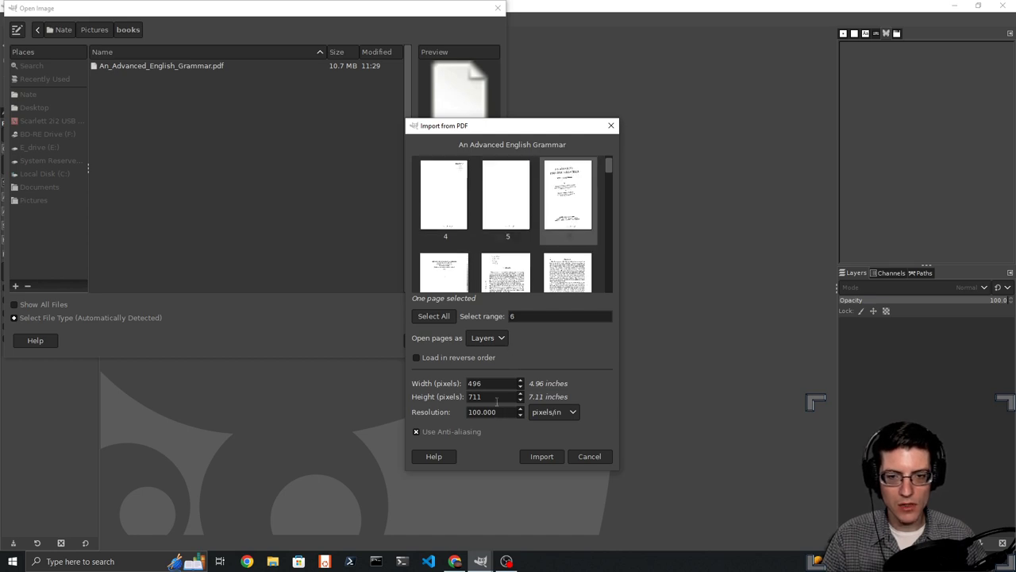
{"action": "left_click_drag", "start_coordinate": [502, 411], "coordinate": [455, 405]}
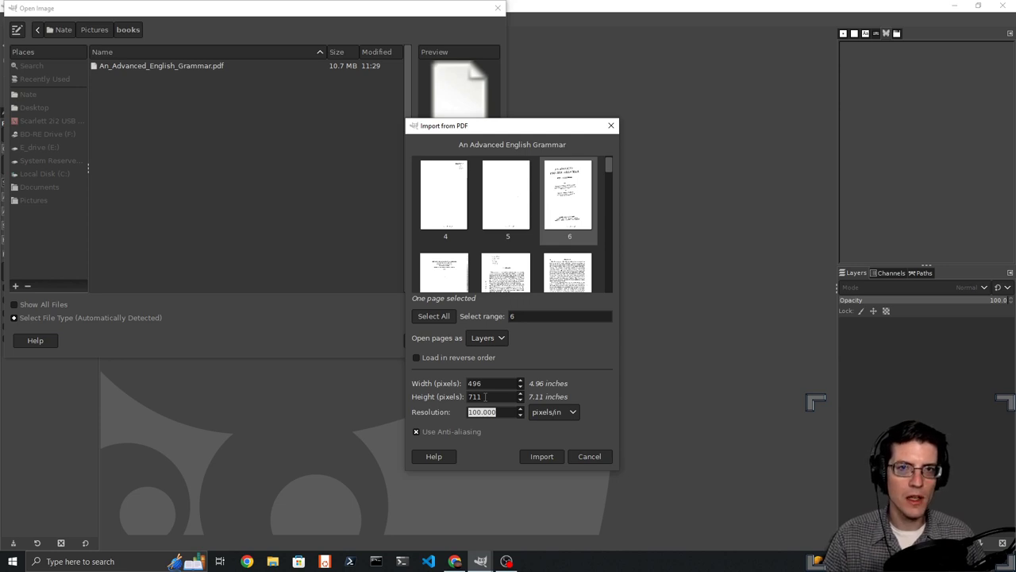
{"action": "type", "text": "700"}
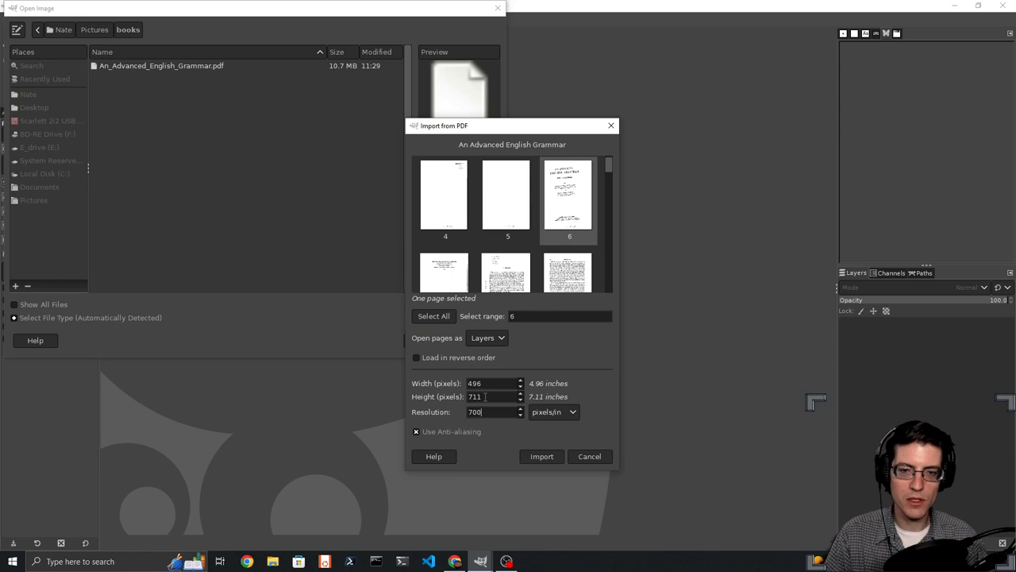
{"action": "key", "text": "Tab"}
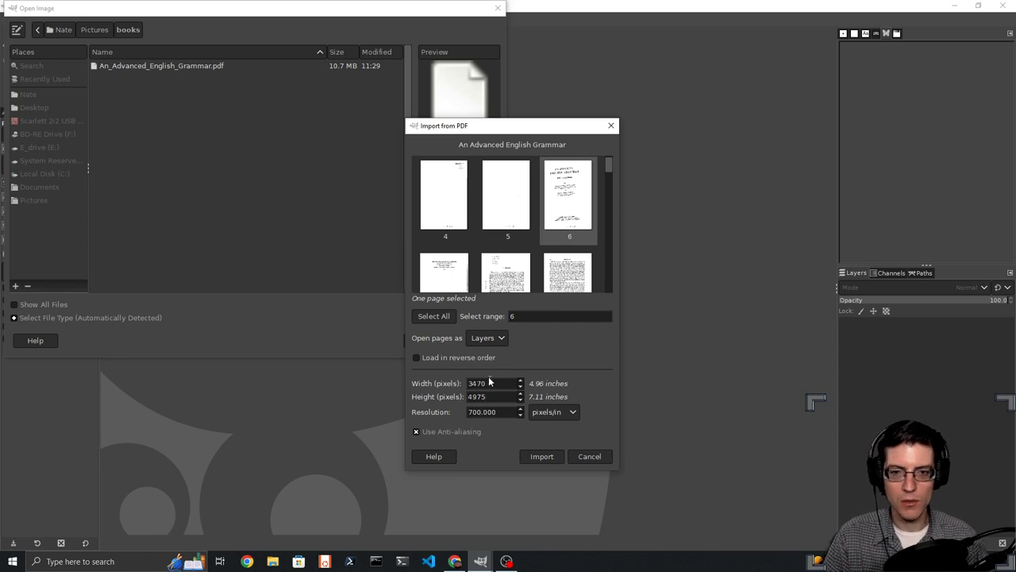
{"action": "left_click", "coordinate": [547, 457]}
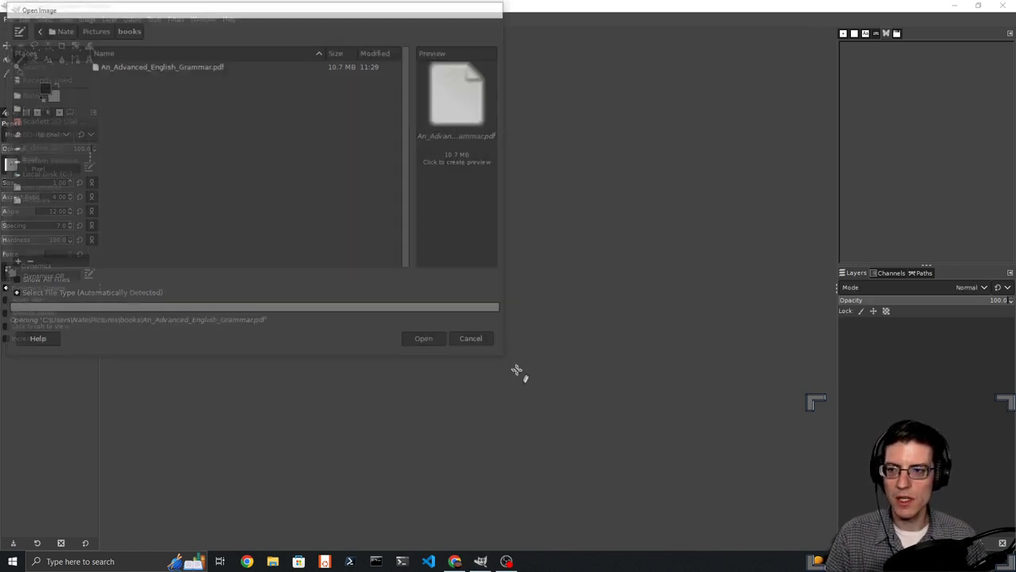
- Add a Palettes tab to the dock and create a new palette named MyTwoColors
{"action": "scroll", "coordinate": [494, 213], "scroll_direction": "up", "scroll_amount": 3}
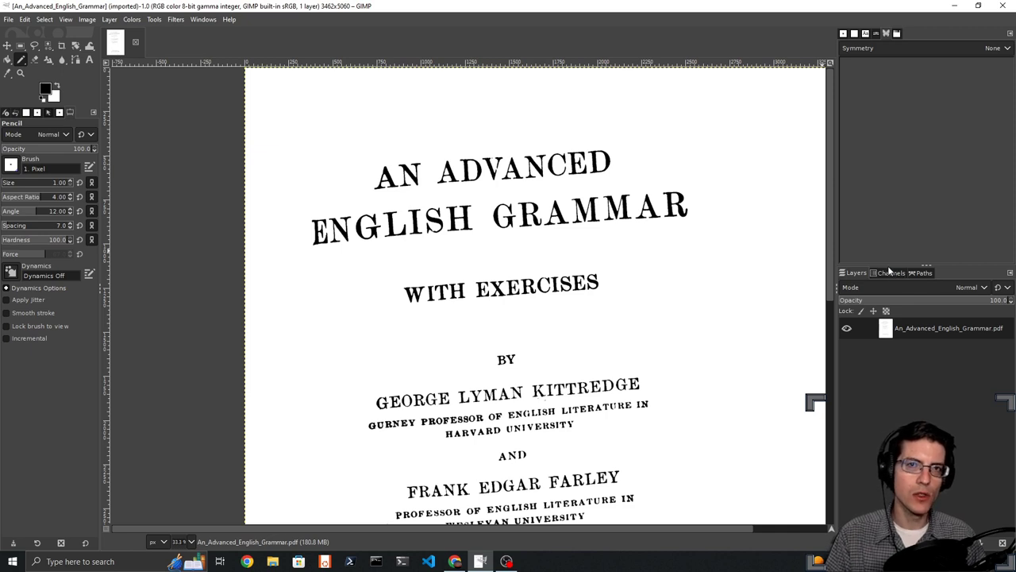
{"action": "left_click", "coordinate": [1010, 33]}
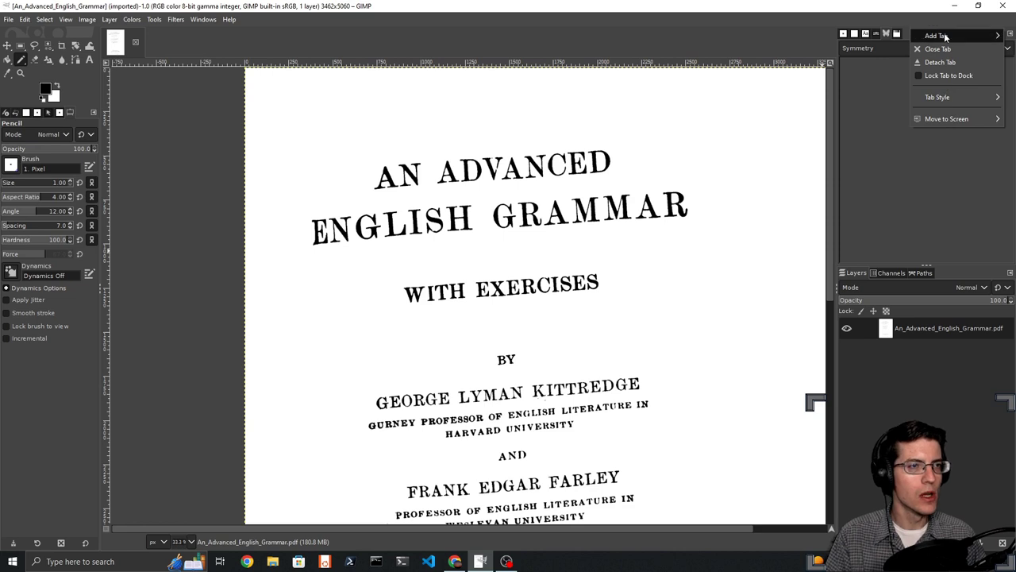
{"action": "mouse_move", "coordinate": [946, 38]}
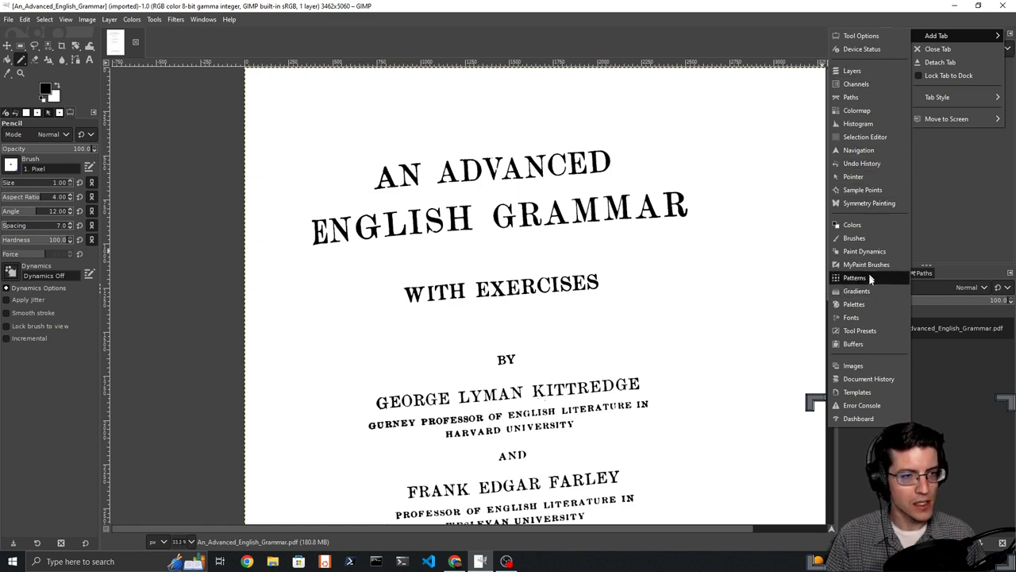
{"action": "left_click", "coordinate": [865, 303]}
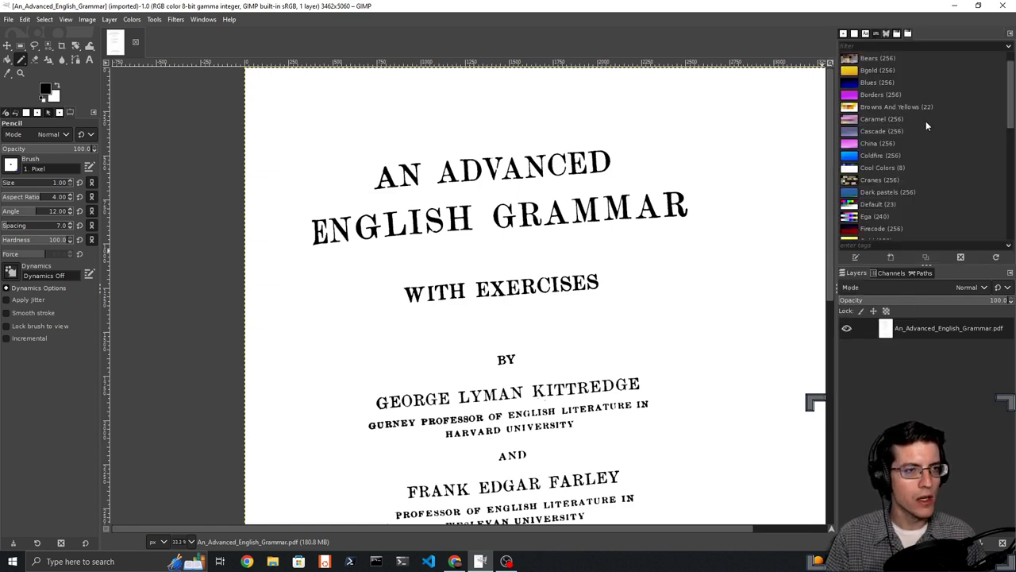
{"action": "scroll", "coordinate": [926, 121], "scroll_direction": "down", "scroll_amount": 3}
{"action": "scroll", "coordinate": [919, 189], "scroll_direction": "up", "scroll_amount": 4}
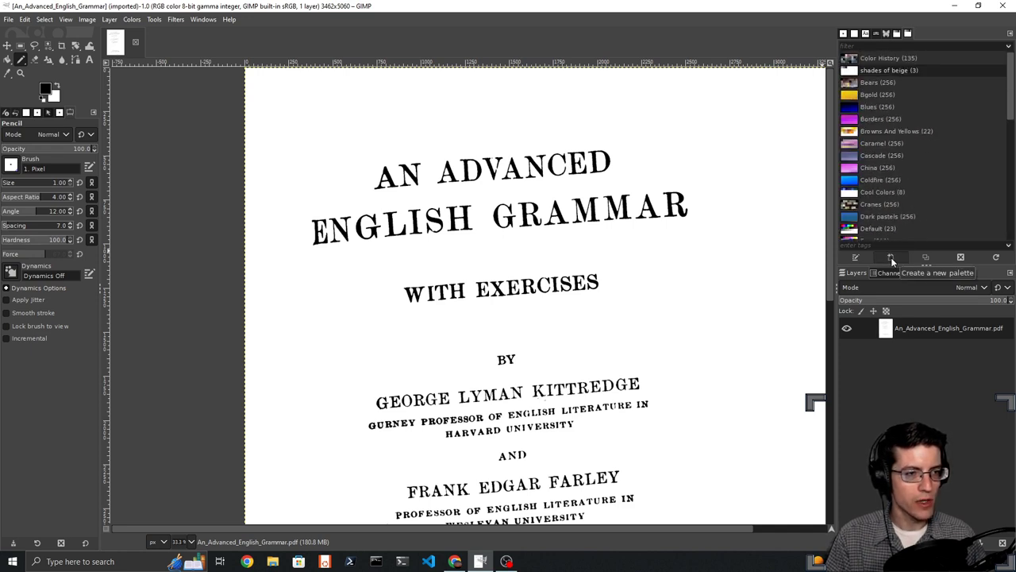
{"action": "left_click", "coordinate": [891, 257]}
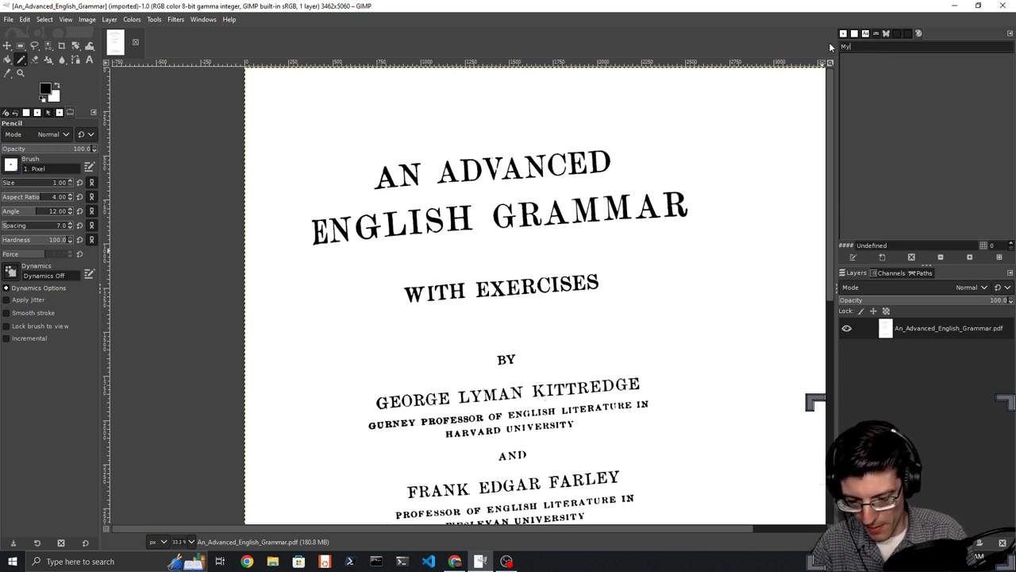
{"action": "type", "text": "MyTwo"}
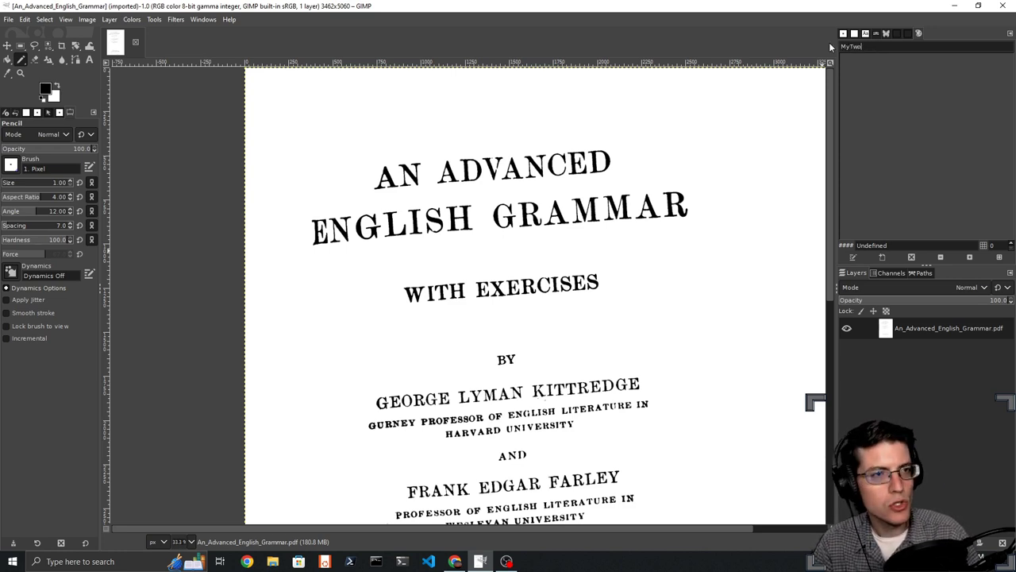
{"action": "type", "text": "Colors"}
{"action": "key", "text": "Return"}
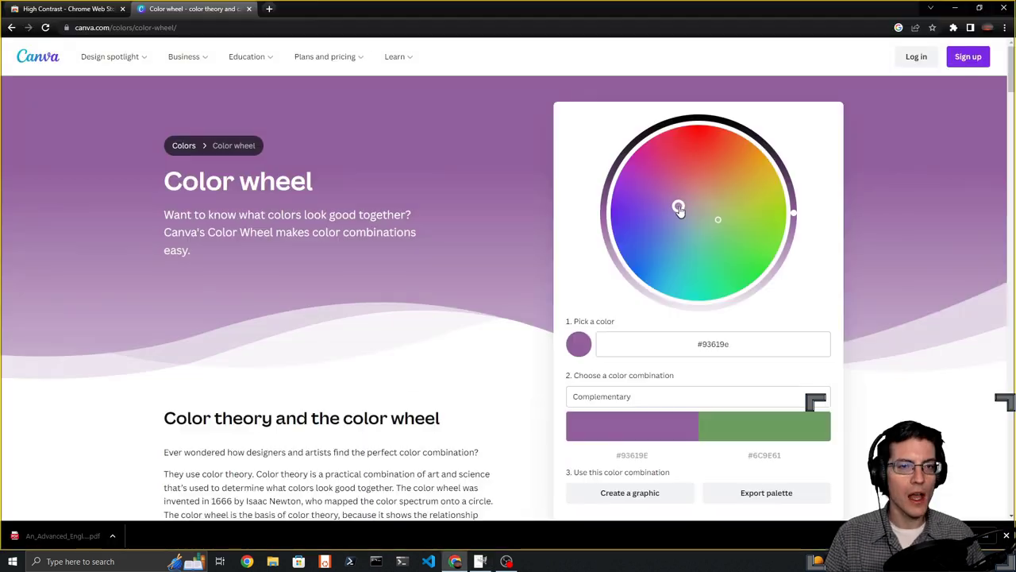
- Pick a deep blue on the Canva colour wheel and darken it to #000917
{"action": "left_click_drag", "start_coordinate": [675, 204], "coordinate": [589, 309]}
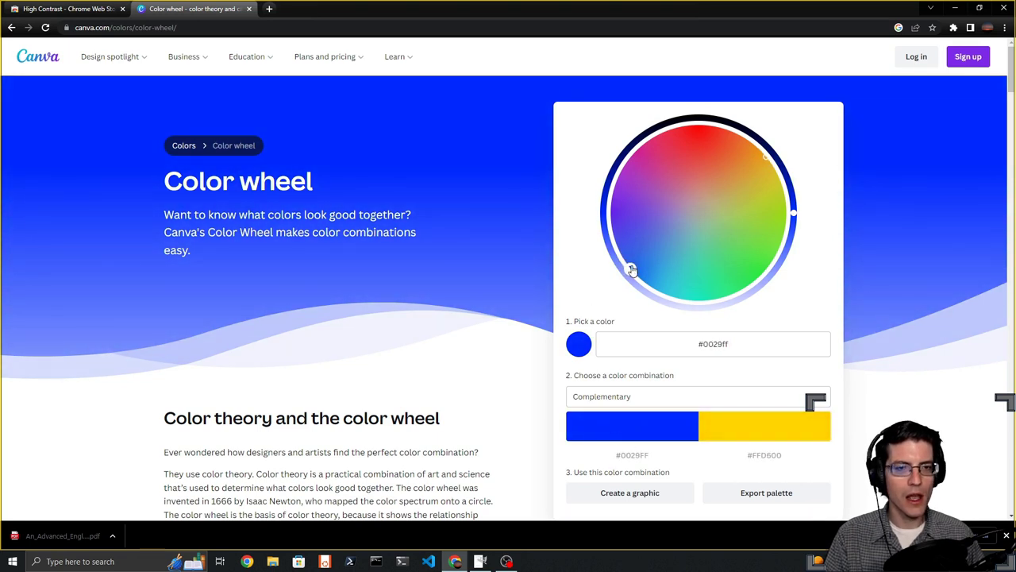
{"action": "left_click_drag", "start_coordinate": [628, 268], "coordinate": [632, 311]}
{"action": "scroll", "coordinate": [643, 312], "scroll_direction": "down", "scroll_amount": 1}
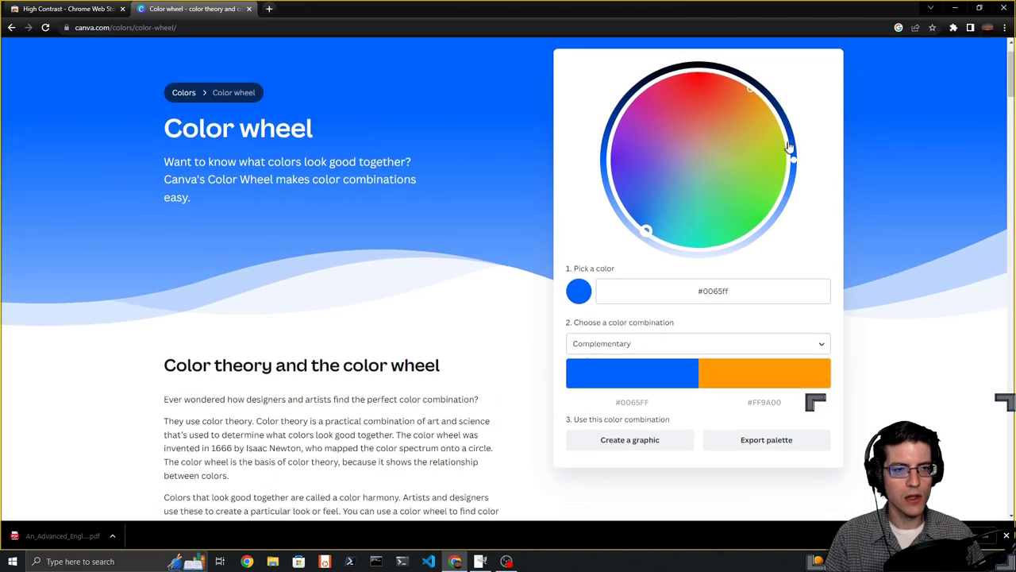
{"action": "left_click_drag", "start_coordinate": [797, 164], "coordinate": [715, 32]}
{"action": "scroll", "coordinate": [654, 340], "scroll_direction": "down", "scroll_amount": 1}
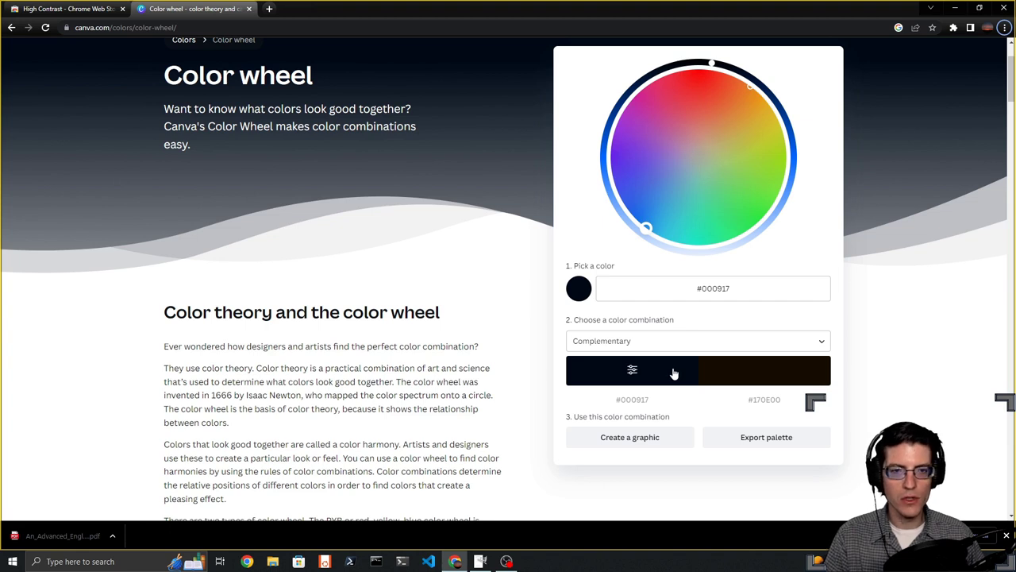
- Set GIMP's foreground colour to navy #000917
{"action": "key", "text": "alt+Tab"}
{"action": "key", "text": "Tab"}
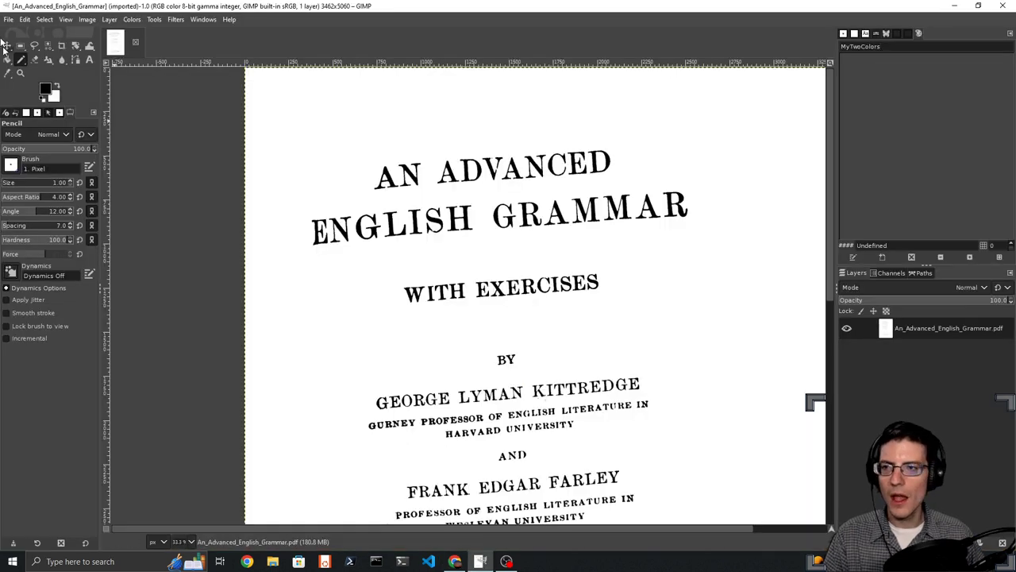
{"action": "left_click", "coordinate": [47, 89]}
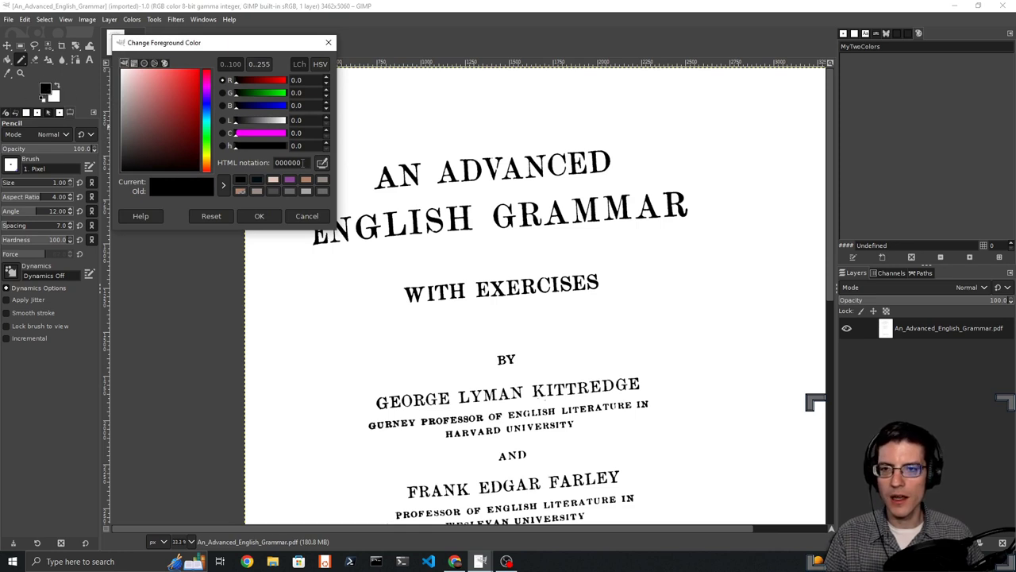
{"action": "key", "text": "ctrl+a"}
{"action": "key", "text": "BackSpace"}
{"action": "type", "text": "#000917"}
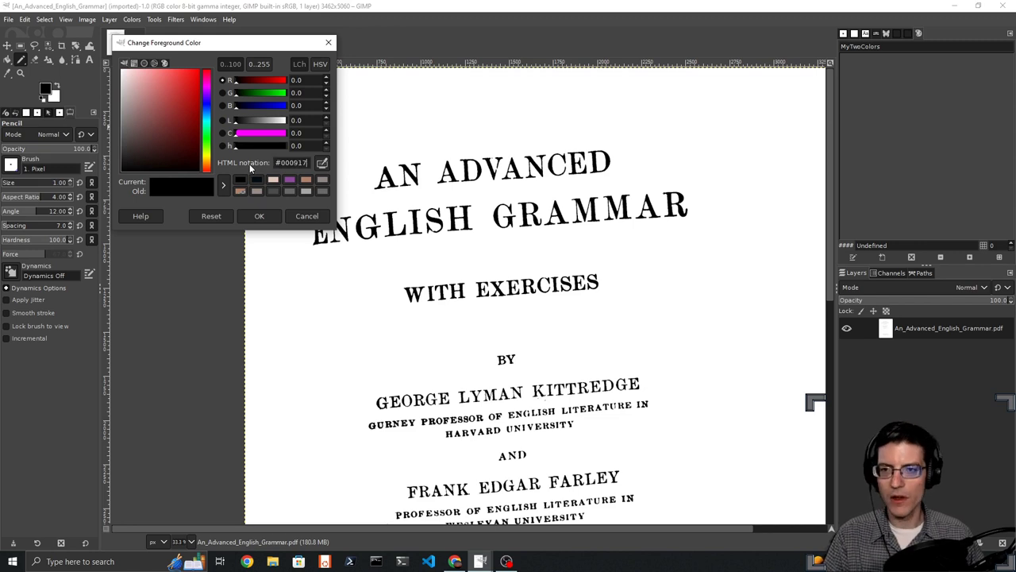
{"action": "left_click", "coordinate": [261, 215]}
- Open MyTwoColors in the Palette Editor and add the navy foreground as its first colour
{"action": "left_click", "coordinate": [886, 33]}
{"action": "left_click", "coordinate": [880, 69]}
{"action": "left_click", "coordinate": [898, 72]}
{"action": "double_click", "coordinate": [848, 72]}
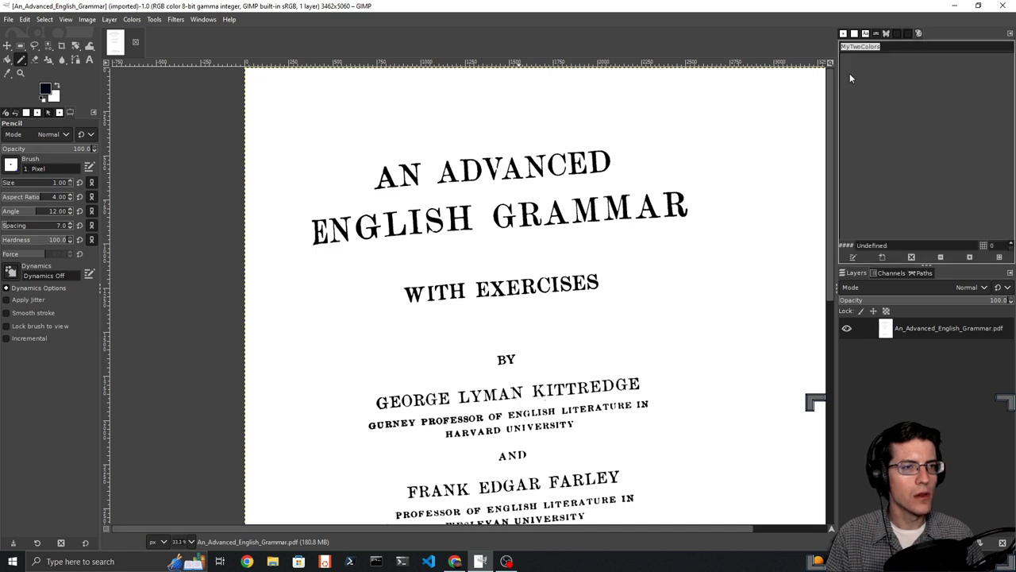
{"action": "left_click", "coordinate": [1011, 34]}
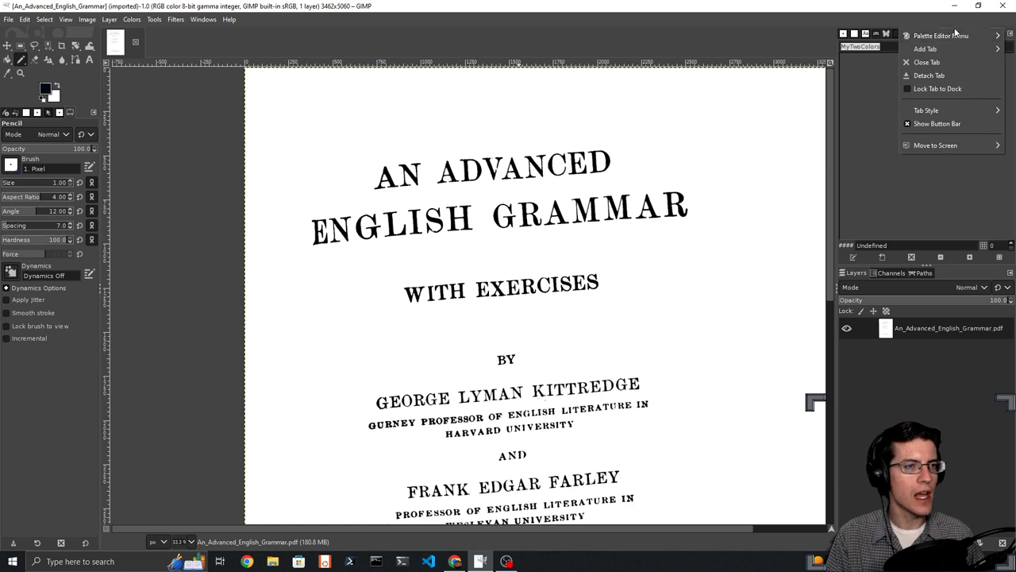
{"action": "mouse_move", "coordinate": [963, 36]}
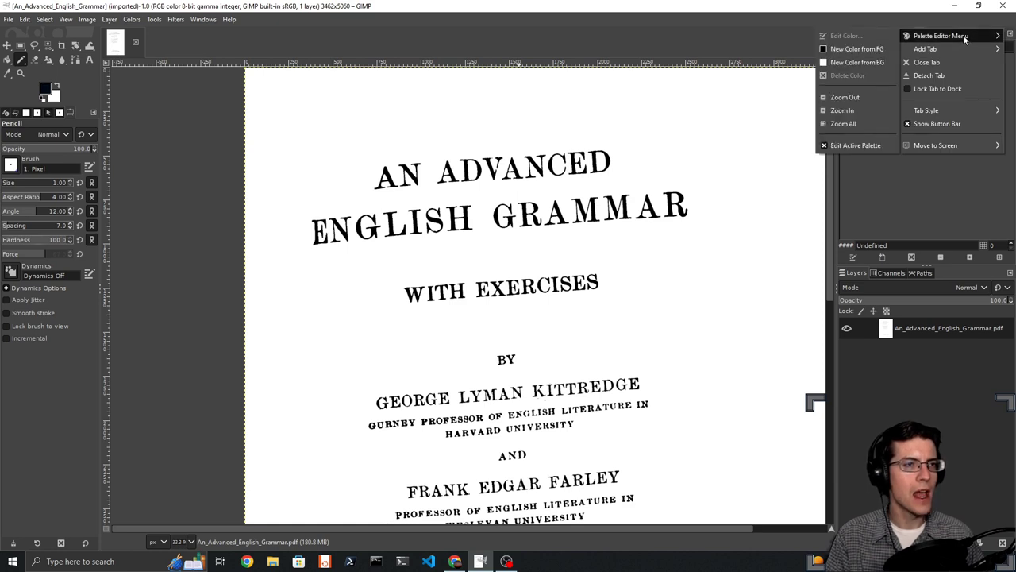
{"action": "left_click", "coordinate": [865, 51]}
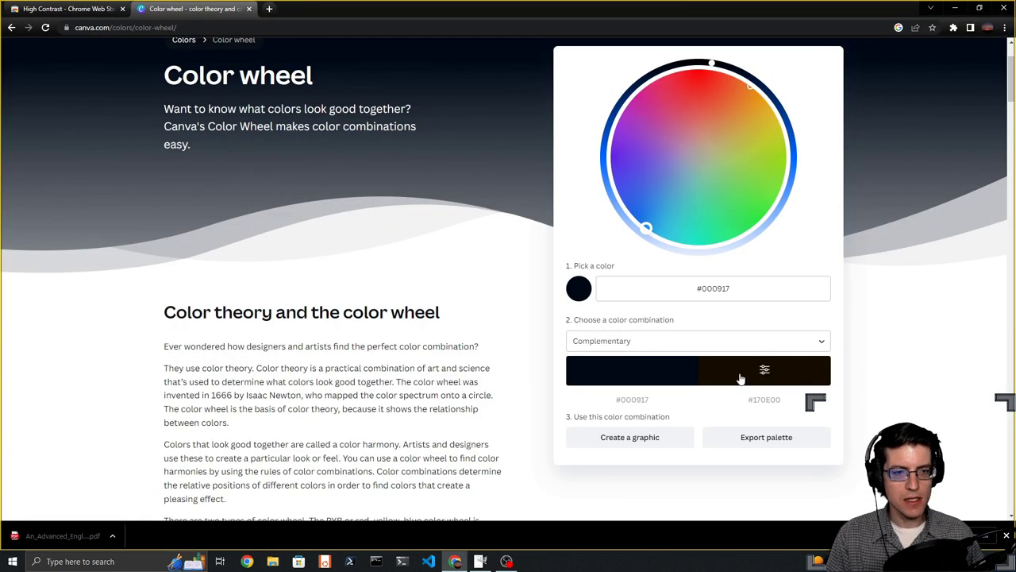
- Tune the second swatch's luminance and saturation until it reads #d6bd98, and copy that hex code
{"action": "left_click", "coordinate": [740, 379]}
{"action": "scroll", "coordinate": [740, 379], "scroll_direction": "down", "scroll_amount": 1}
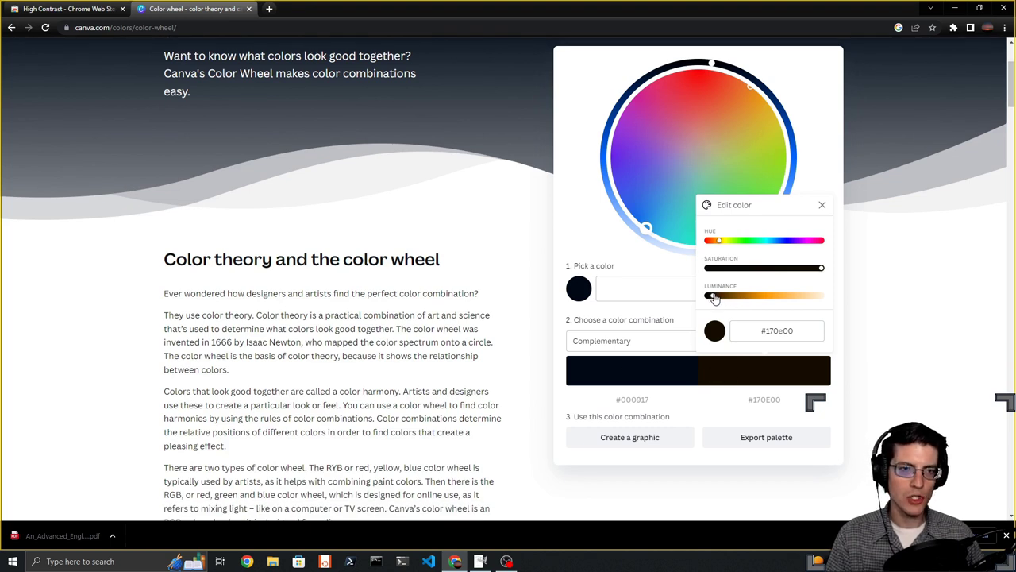
{"action": "left_click_drag", "start_coordinate": [715, 296], "coordinate": [780, 299]}
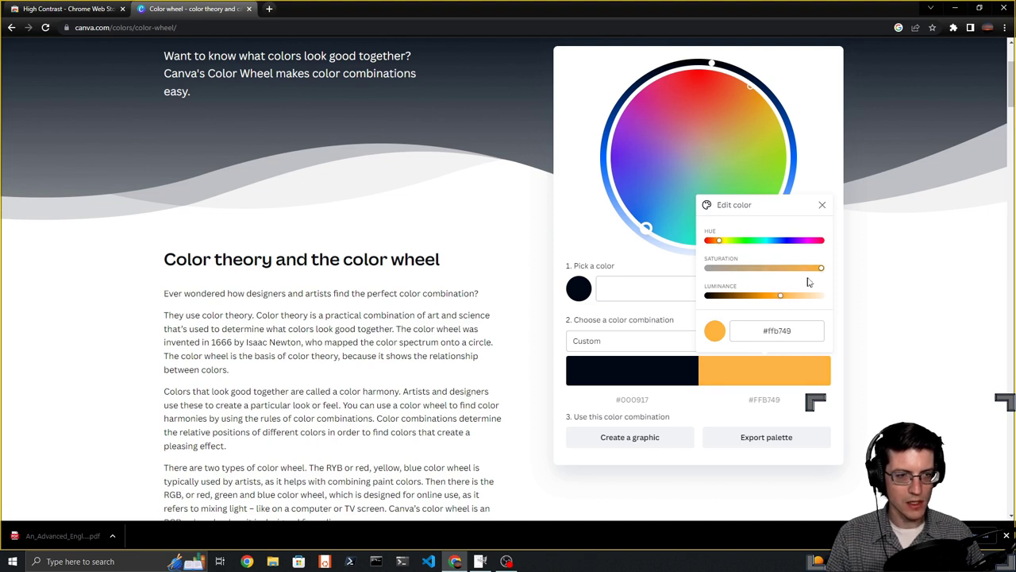
{"action": "left_click_drag", "start_coordinate": [818, 269], "coordinate": [799, 297]}
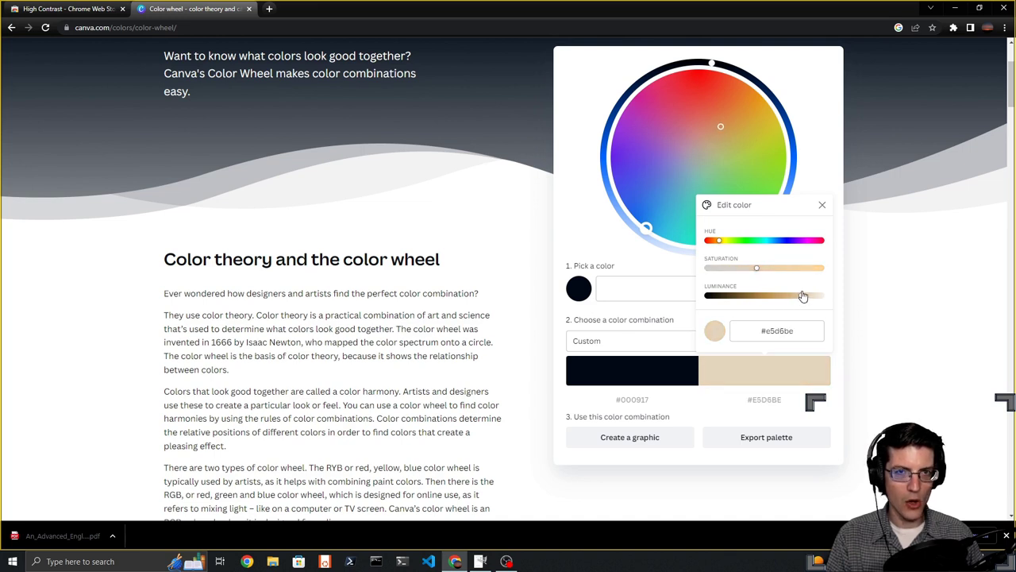
{"action": "mouse_move", "coordinate": [760, 273]}
{"action": "left_mouse_down"}
{"action": "mouse_move", "coordinate": [790, 296]}
{"action": "mouse_move", "coordinate": [769, 270]}
{"action": "mouse_move", "coordinate": [777, 271]}
{"action": "mouse_move", "coordinate": [796, 295]}
{"action": "mouse_move", "coordinate": [767, 269]}
{"action": "left_mouse_up"}
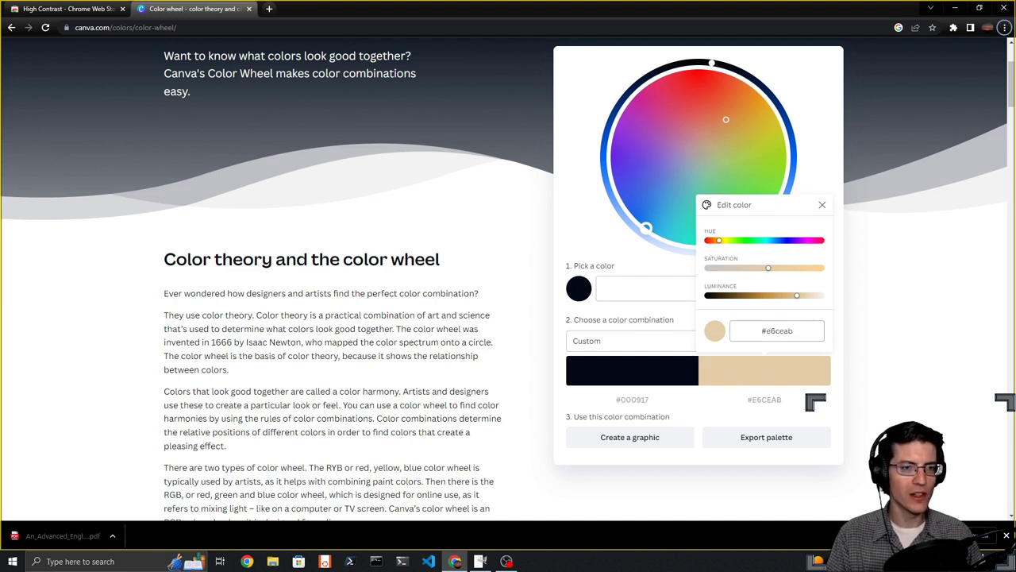
{"action": "left_click", "coordinate": [776, 331]}
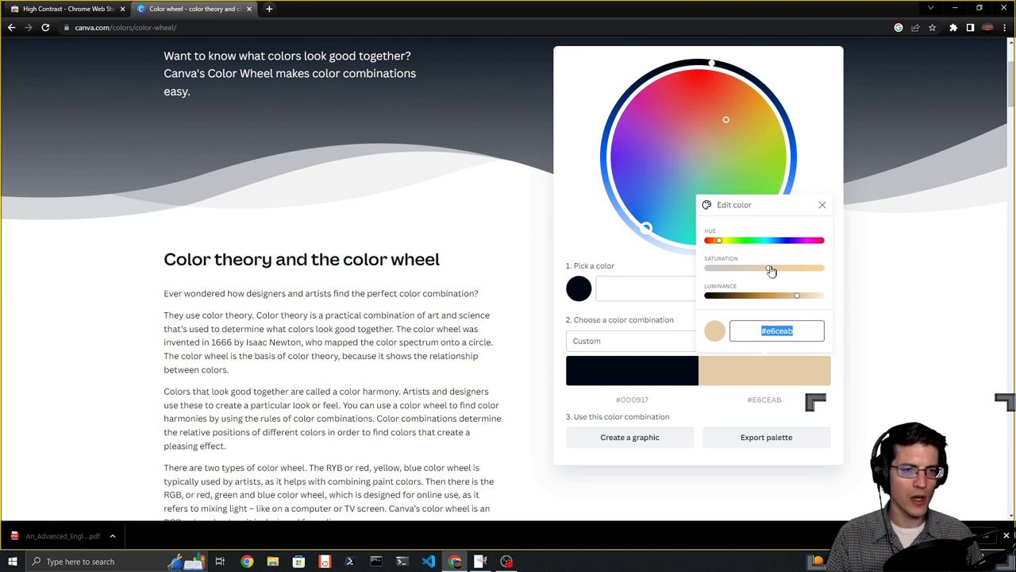
{"action": "left_click_drag", "start_coordinate": [768, 269], "coordinate": [788, 295]}
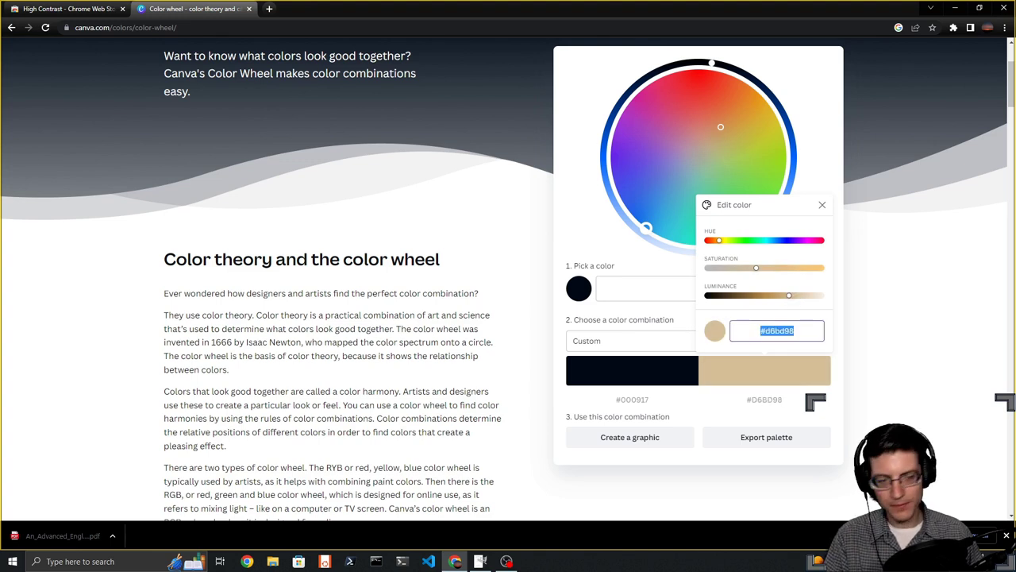
{"action": "key", "text": "alt+Tab"}
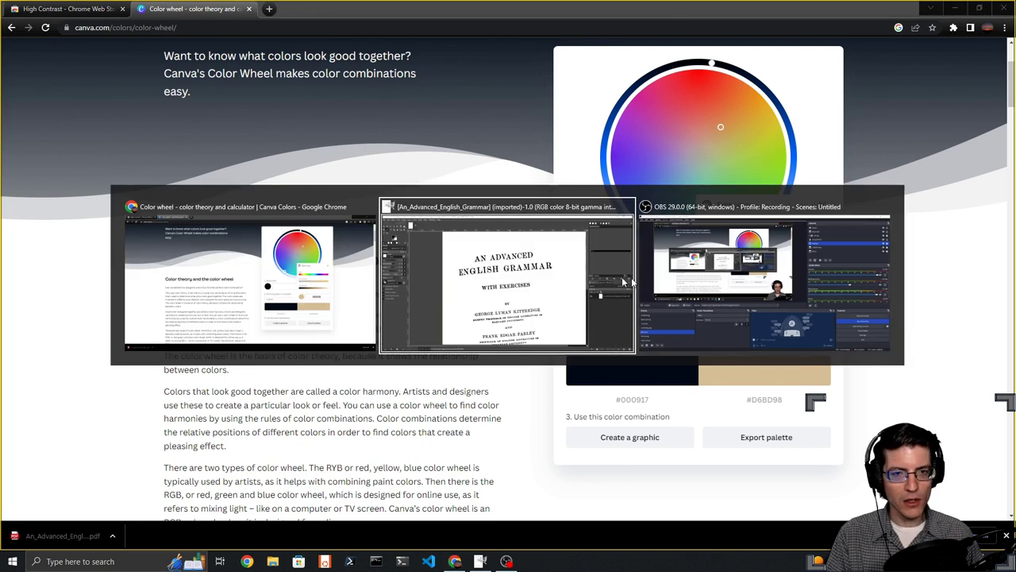
- Paste #d6bd98 as the background colour's HTML notation and accept it
{"action": "left_click", "coordinate": [560, 280]}
{"action": "scroll", "coordinate": [171, 149], "scroll_direction": "down", "scroll_amount": 3}
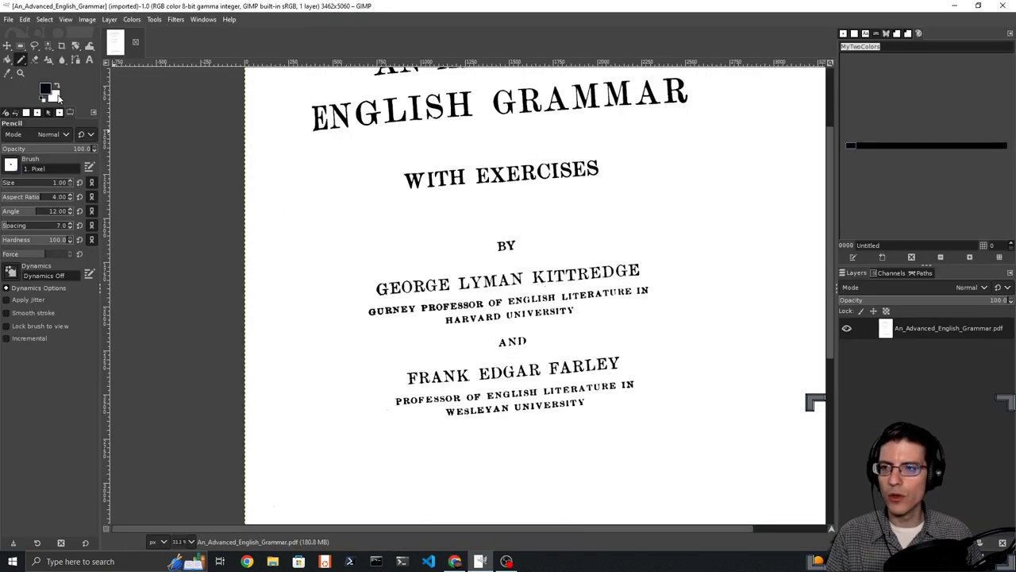
{"action": "left_click", "coordinate": [52, 96]}
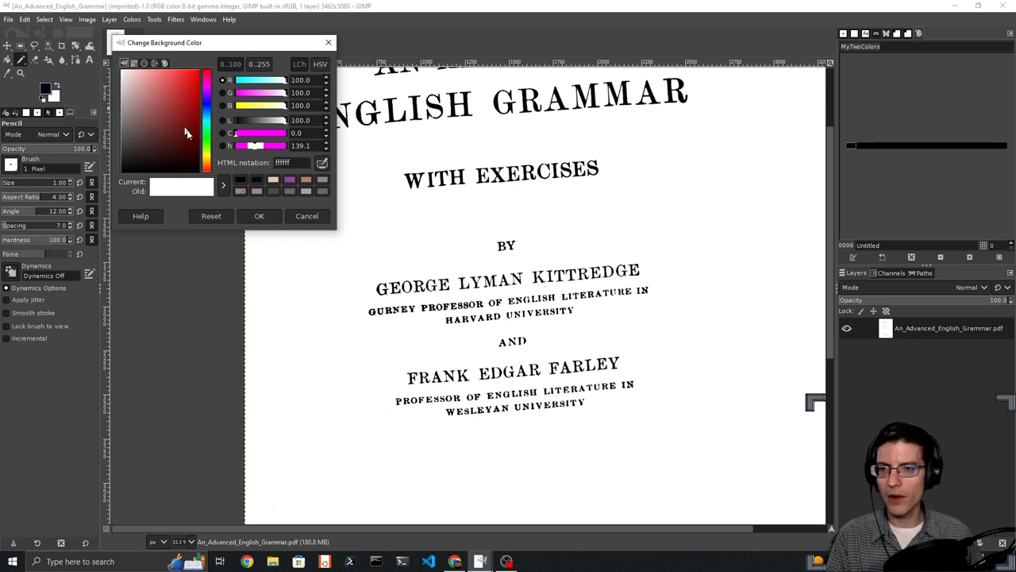
{"action": "double_click", "coordinate": [299, 162]}
{"action": "type", "text": "#d6bd98"}
{"action": "left_click", "coordinate": [258, 216]}
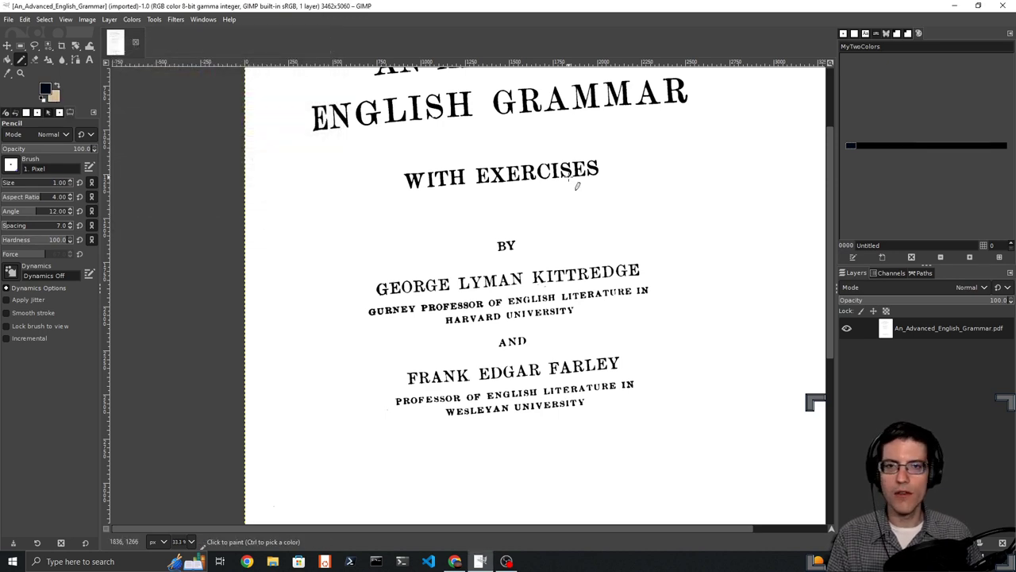
{"action": "scroll", "coordinate": [110, 103], "scroll_direction": "down", "scroll_amount": 3}
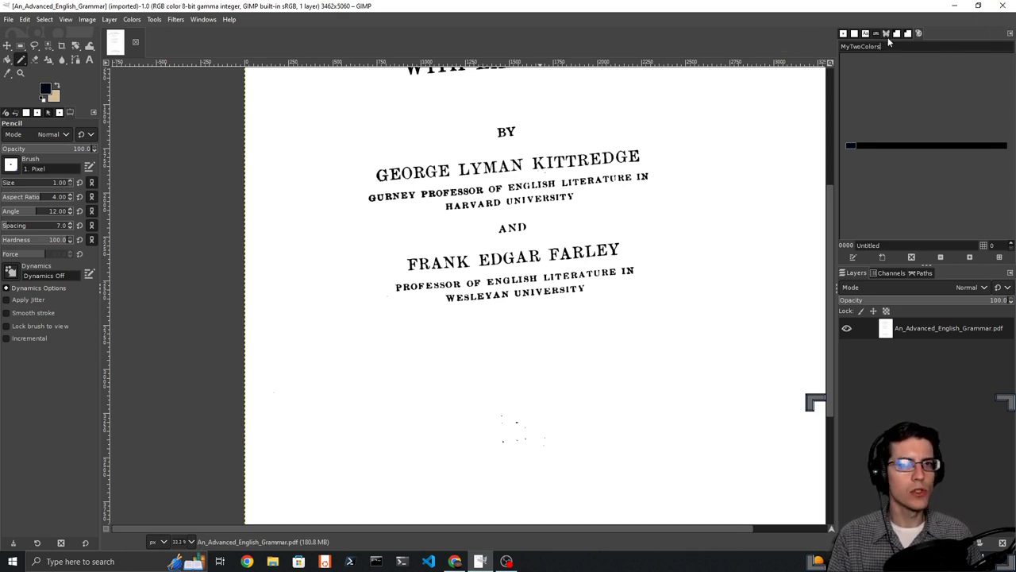
- Add the tan #D6BD98 background colour to MyTwoColors using New Color from BG
{"action": "left_click", "coordinate": [1011, 35]}
{"action": "mouse_move", "coordinate": [972, 37]}
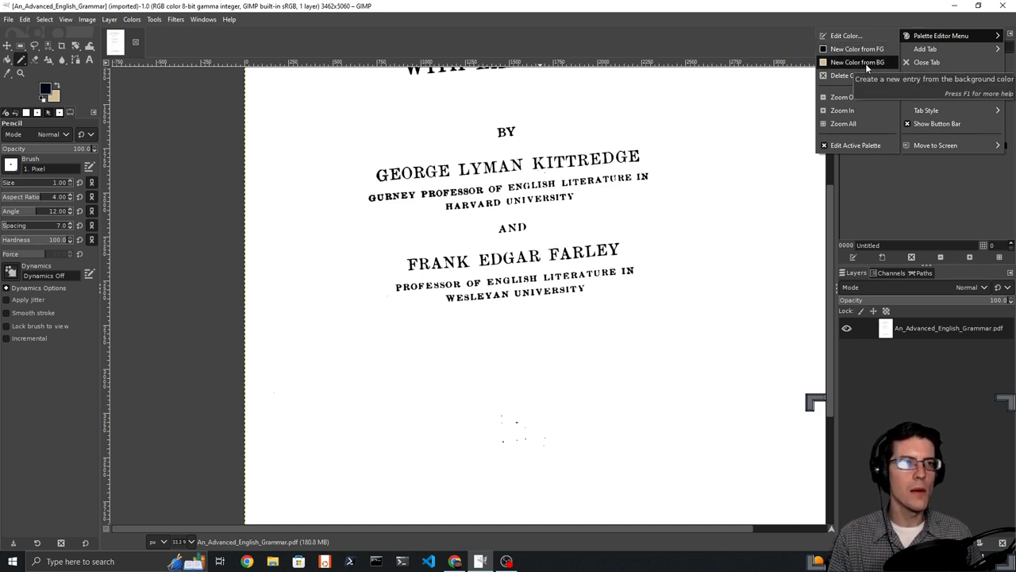
{"action": "left_click", "coordinate": [865, 64]}
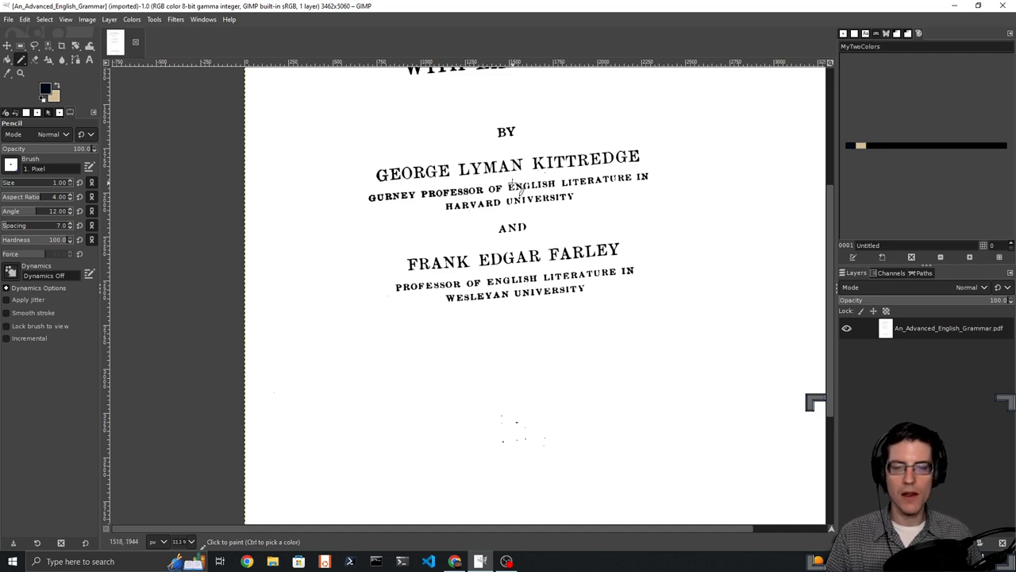
{"action": "scroll", "coordinate": [518, 190], "scroll_direction": "up", "scroll_amount": 12, "text": "ctrl"}
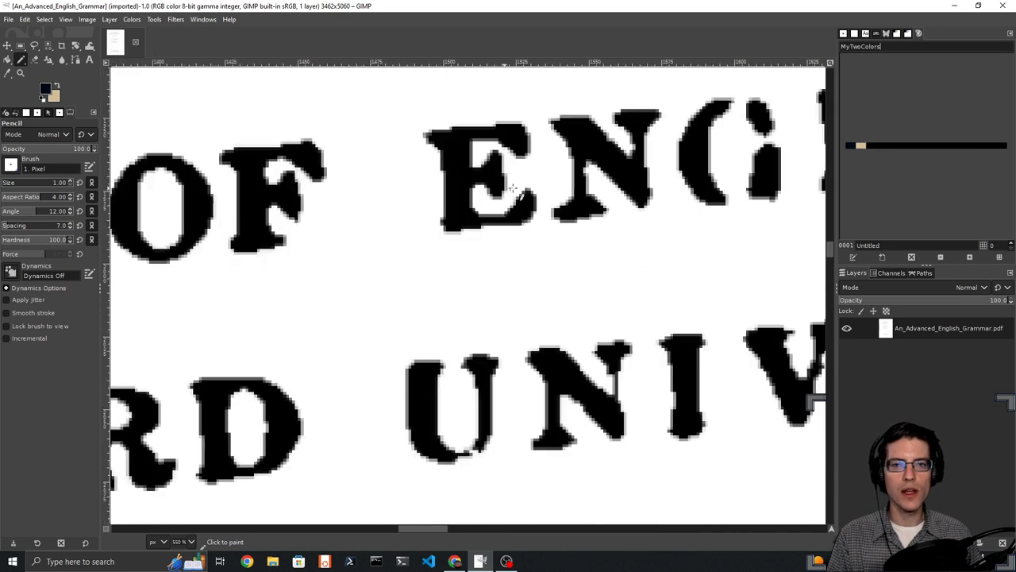
{"action": "scroll", "coordinate": [520, 256], "scroll_direction": "down", "scroll_amount": 5, "text": "ctrl"}
{"action": "scroll", "coordinate": [520, 255], "scroll_direction": "up", "scroll_amount": 7, "text": "ctrl"}
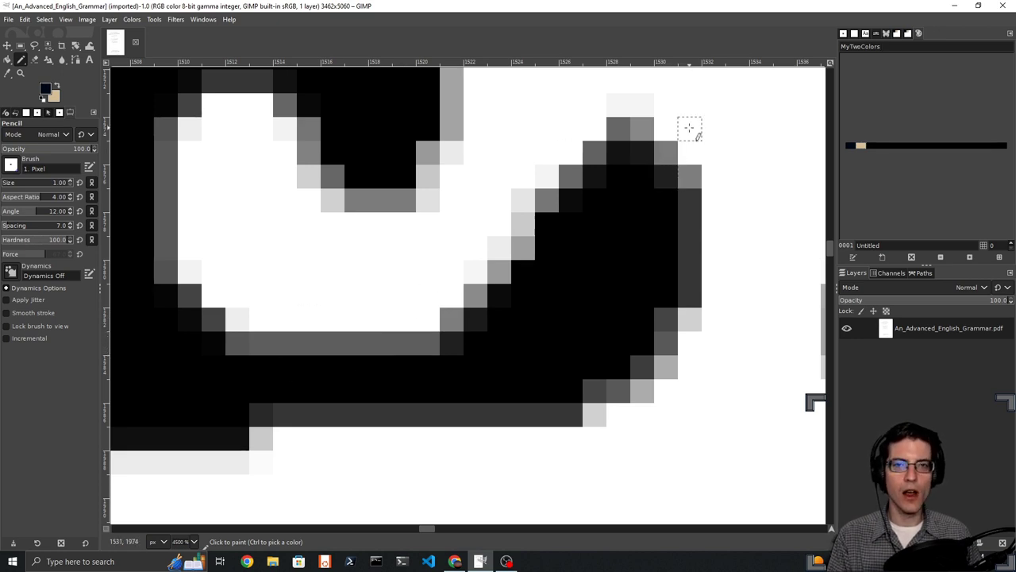
{"action": "scroll", "coordinate": [578, 200], "scroll_direction": "down", "scroll_amount": 8, "text": "ctrl"}
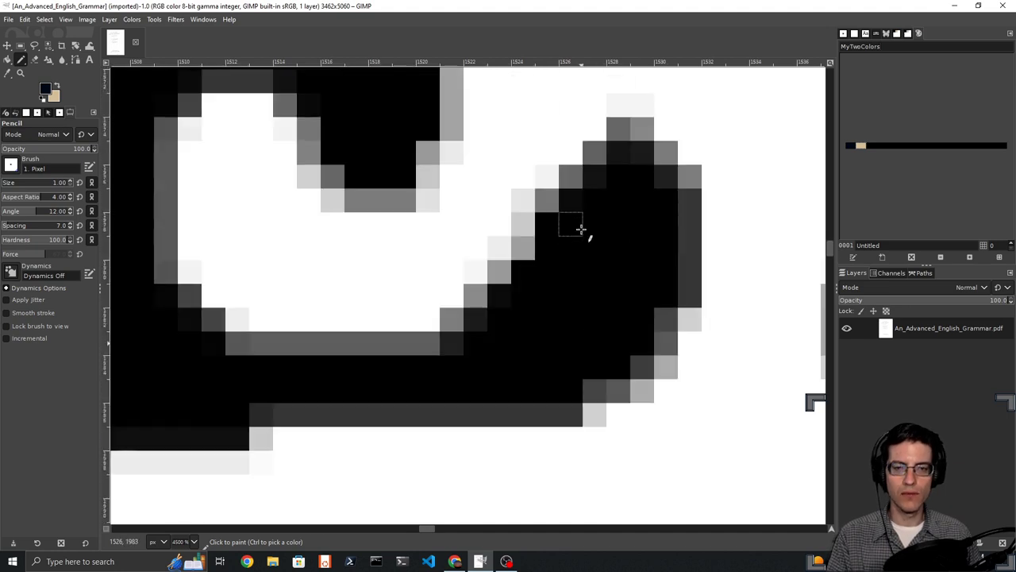
{"action": "scroll", "coordinate": [582, 231], "scroll_direction": "down", "scroll_amount": 3, "text": "ctrl"}
{"action": "scroll", "coordinate": [577, 231], "scroll_direction": "up", "scroll_amount": 10, "text": "ctrl"}
{"action": "scroll", "coordinate": [578, 231], "scroll_direction": "down", "scroll_amount": 9, "text": "ctrl"}
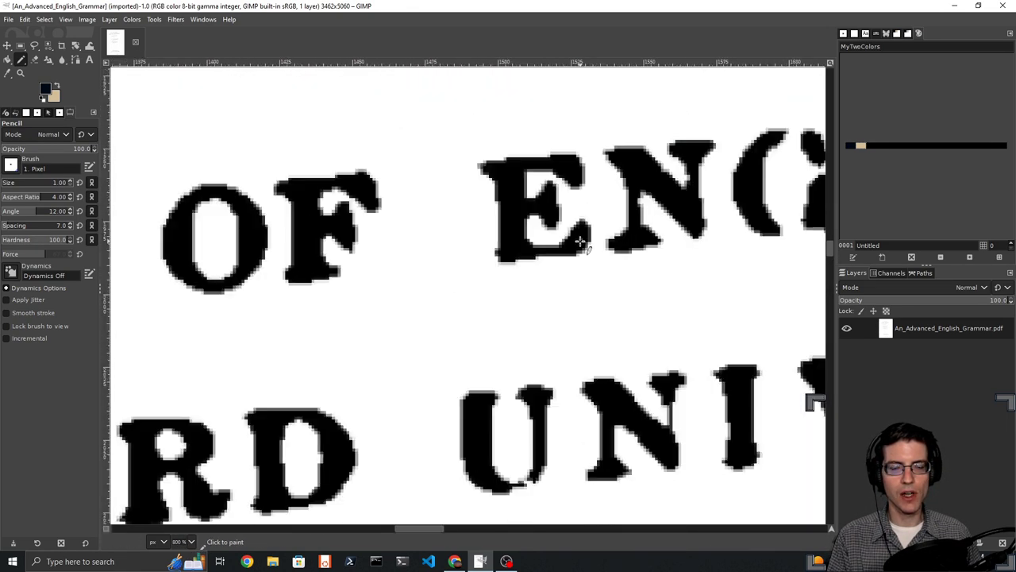
{"action": "scroll", "coordinate": [588, 249], "scroll_direction": "down", "scroll_amount": 2, "text": "ctrl"}
{"action": "scroll", "coordinate": [587, 250], "scroll_direction": "up", "scroll_amount": 10, "text": "ctrl"}
{"action": "scroll", "coordinate": [582, 247], "scroll_direction": "down", "scroll_amount": 13, "text": "ctrl"}
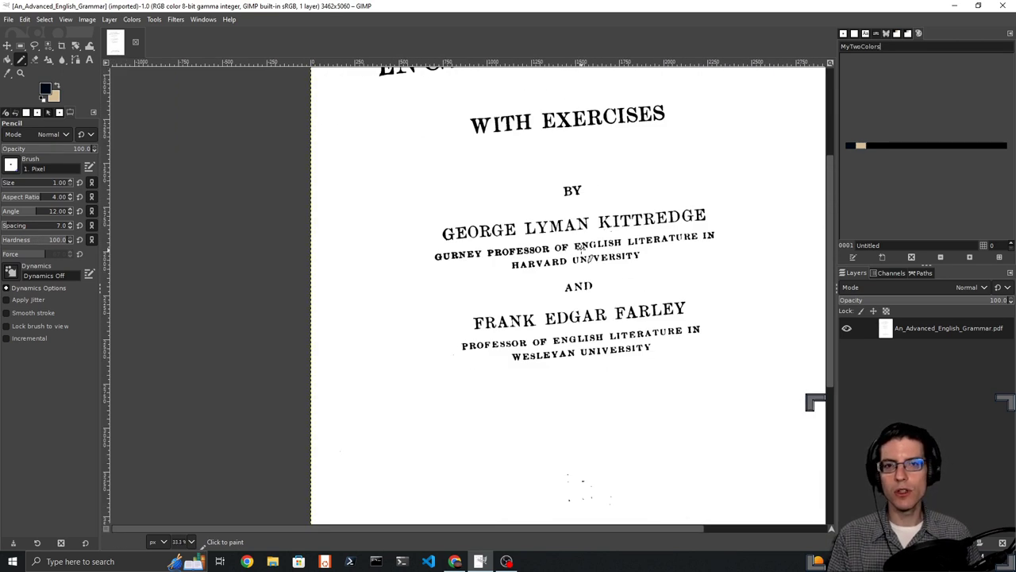
{"action": "scroll", "coordinate": [581, 249], "scroll_direction": "up", "scroll_amount": 4}
{"action": "scroll", "coordinate": [580, 249], "scroll_direction": "down", "scroll_amount": 3}
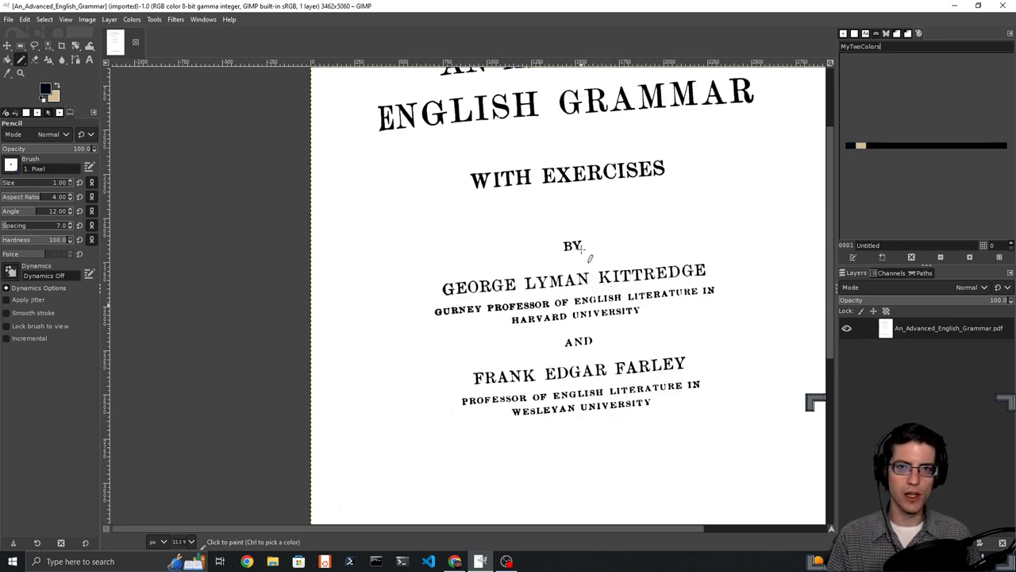
- Convert the image to Indexed mode using the custom MyTwoColors palette
{"action": "left_click", "coordinate": [111, 19]}
{"action": "left_click", "coordinate": [114, 21]}
{"action": "left_click", "coordinate": [88, 20]}
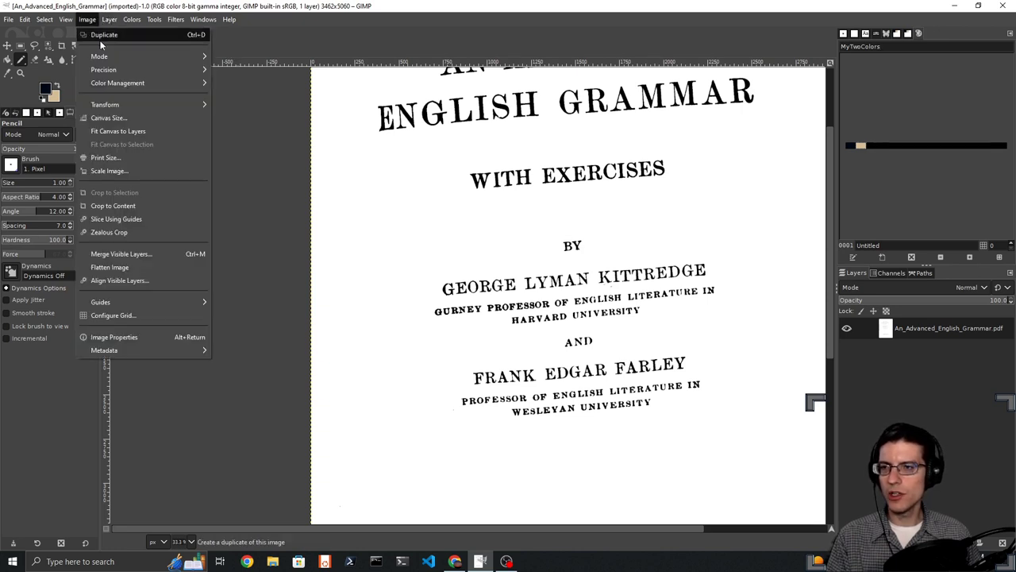
{"action": "mouse_move", "coordinate": [138, 82]}
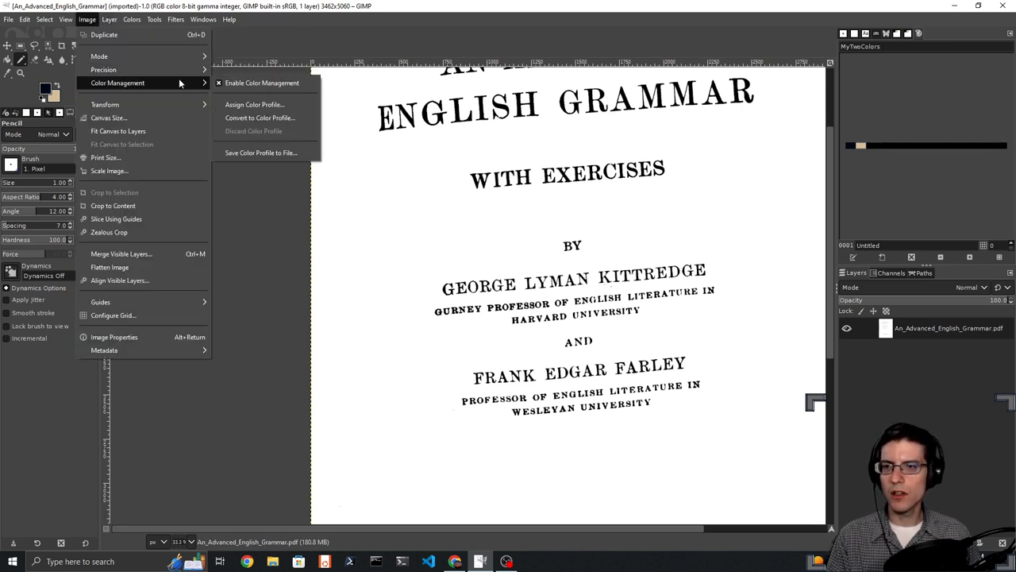
{"action": "mouse_move", "coordinate": [149, 57]}
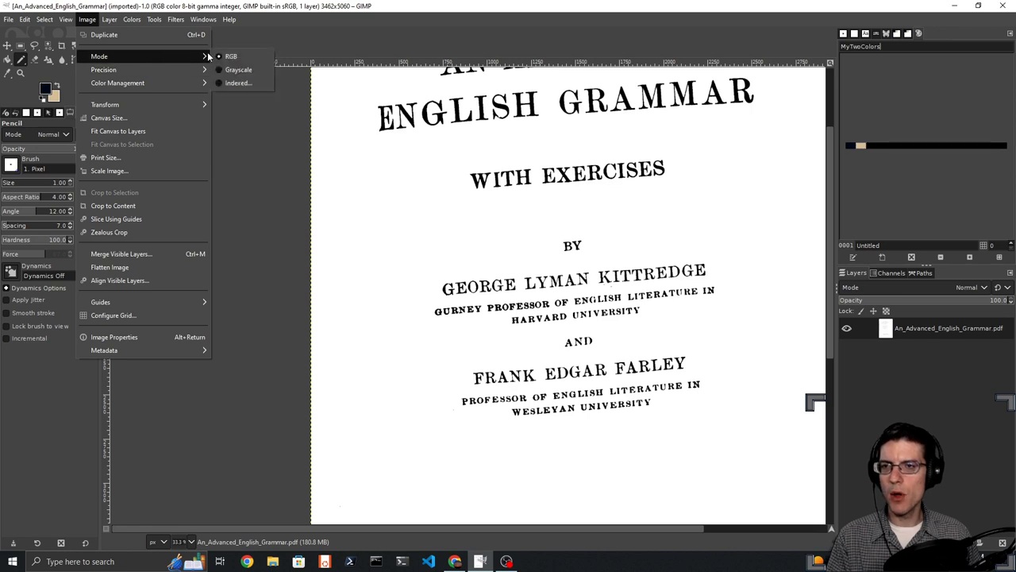
{"action": "left_click", "coordinate": [236, 83]}
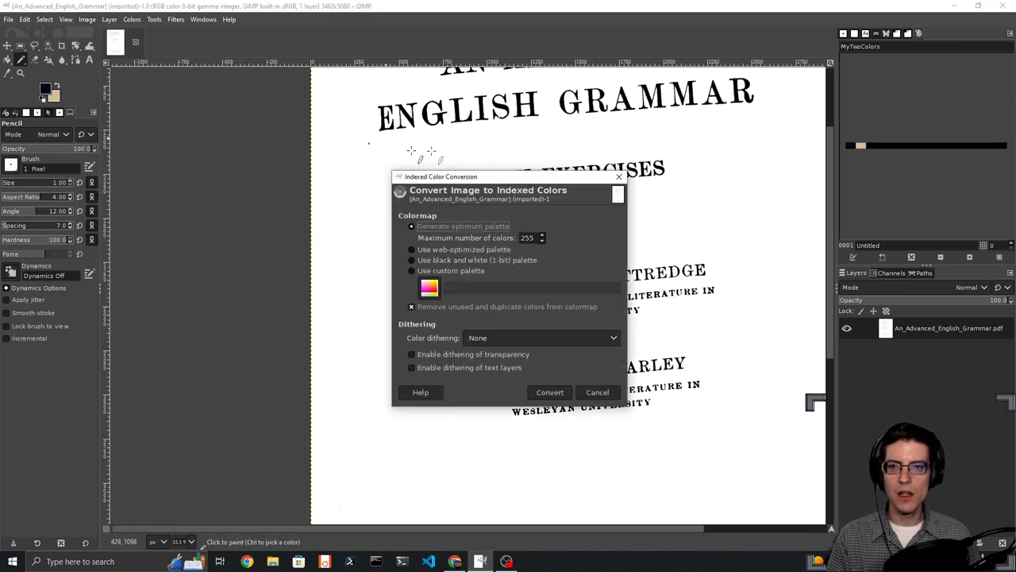
{"action": "left_click", "coordinate": [410, 270]}
{"action": "left_click", "coordinate": [430, 292]}
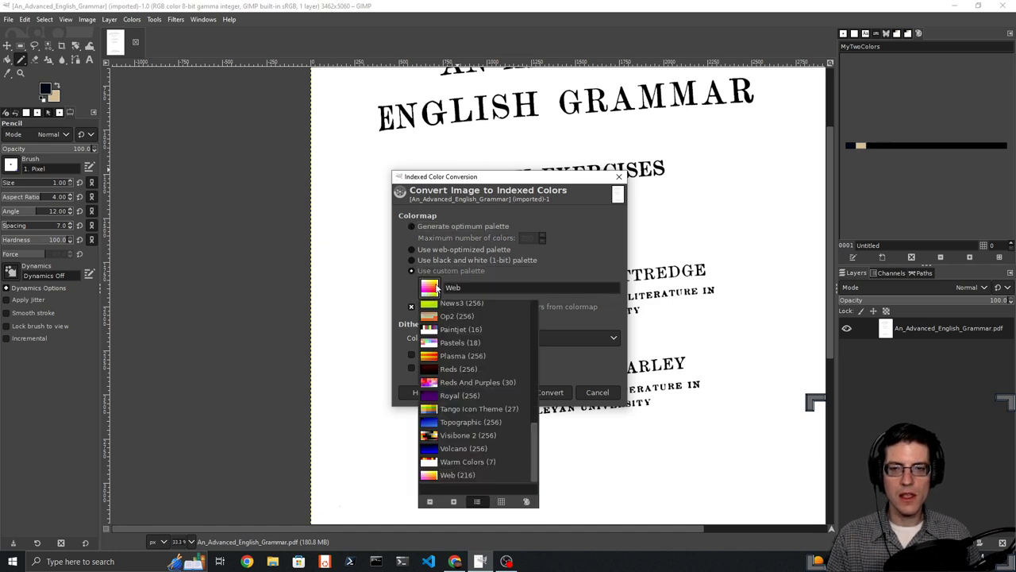
{"action": "scroll", "coordinate": [470, 362], "scroll_direction": "up", "scroll_amount": 10}
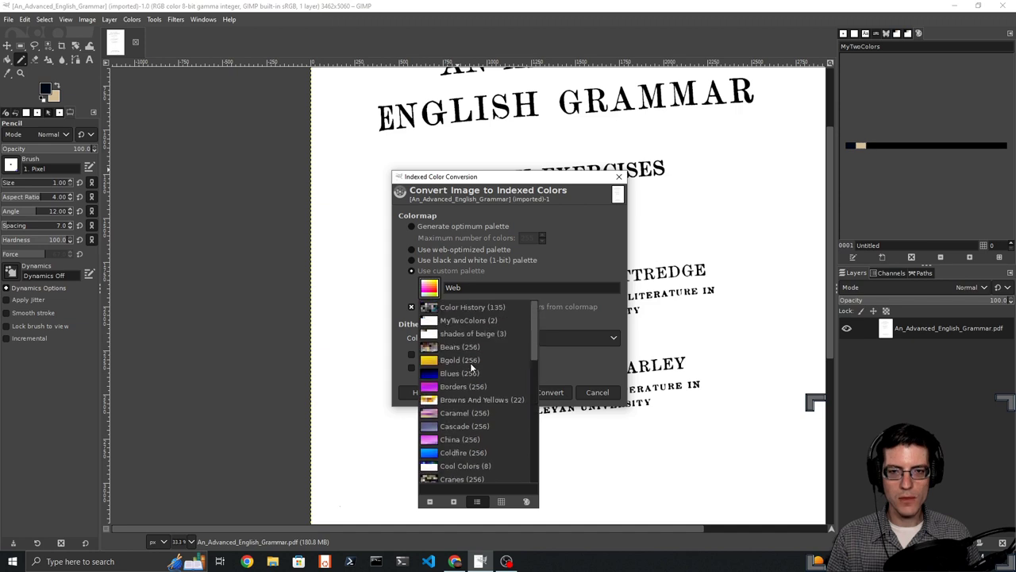
{"action": "left_click", "coordinate": [476, 320]}
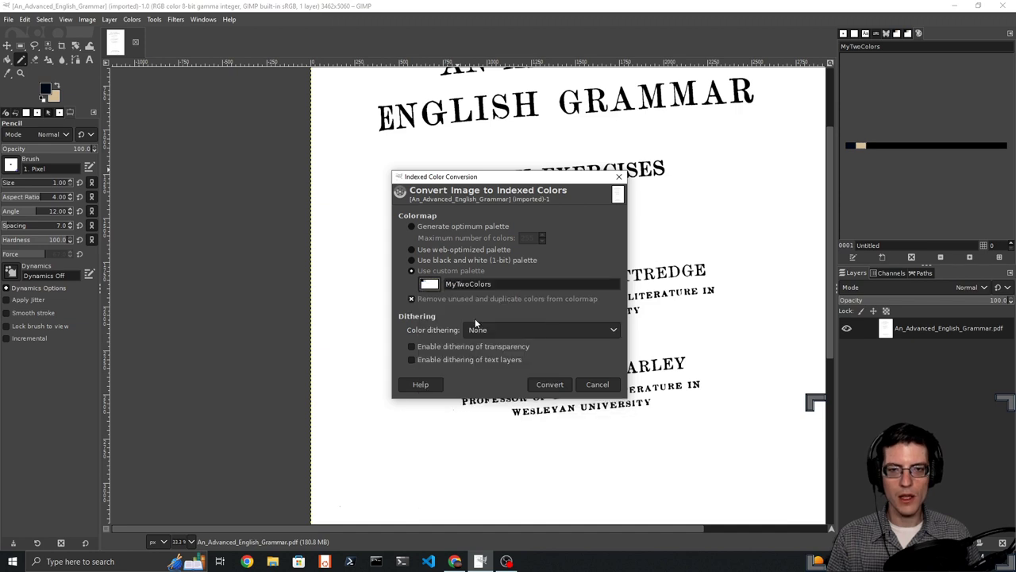
{"action": "left_click", "coordinate": [563, 385]}
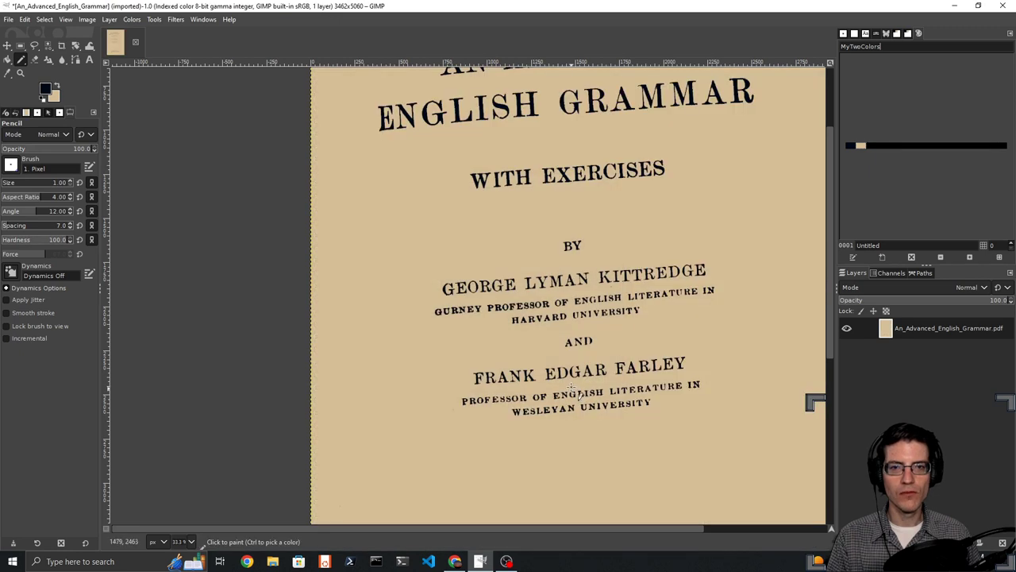
{"action": "scroll", "coordinate": [570, 361], "scroll_direction": "up", "scroll_amount": 3}
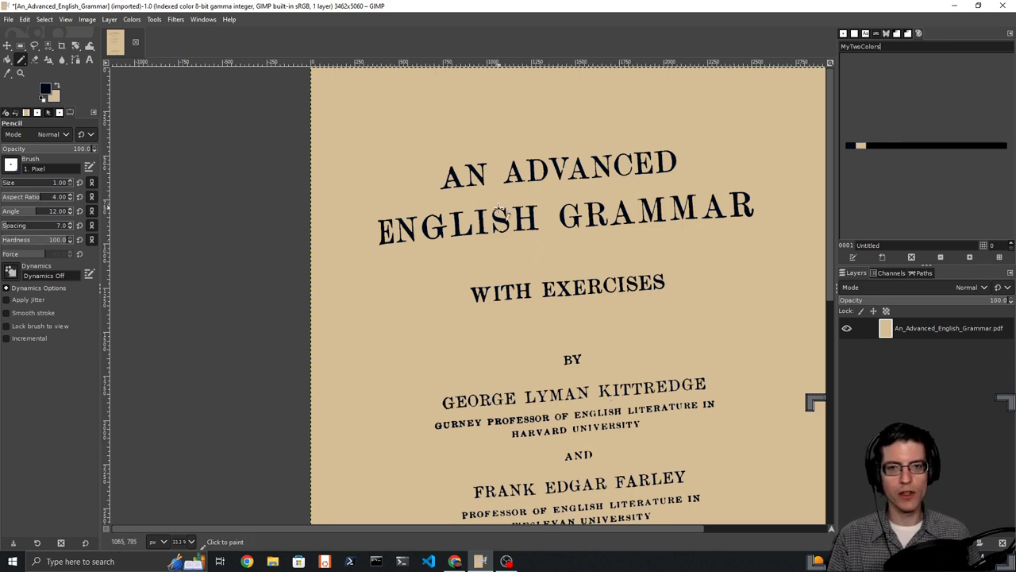
{"action": "scroll", "coordinate": [502, 222], "scroll_direction": "up", "scroll_amount": 5}
{"action": "scroll", "coordinate": [502, 236], "scroll_direction": "up", "scroll_amount": 8}
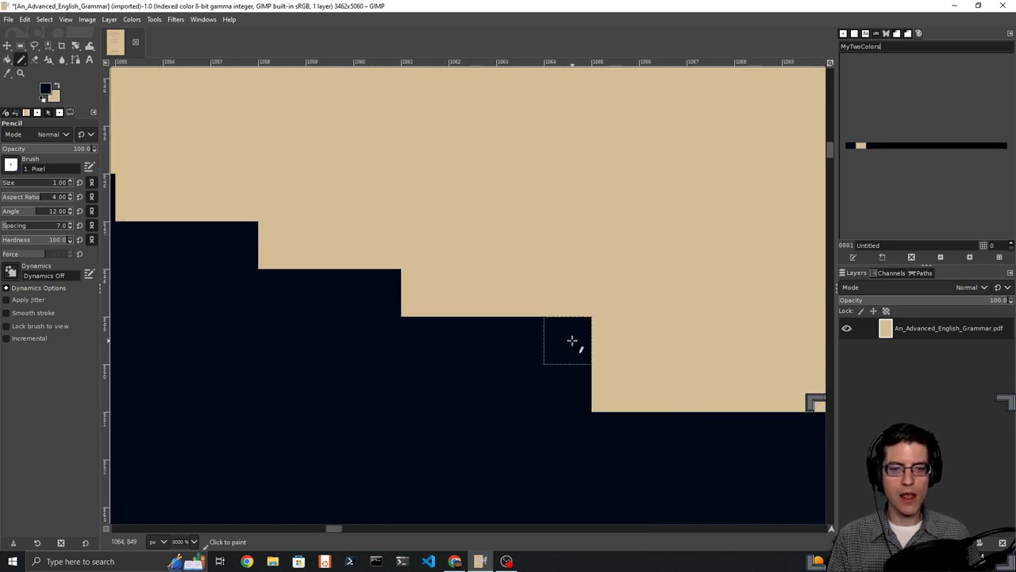
{"action": "scroll", "coordinate": [569, 338], "scroll_direction": "down", "scroll_amount": 14}
{"action": "scroll", "coordinate": [568, 343], "scroll_direction": "up", "scroll_amount": 14}
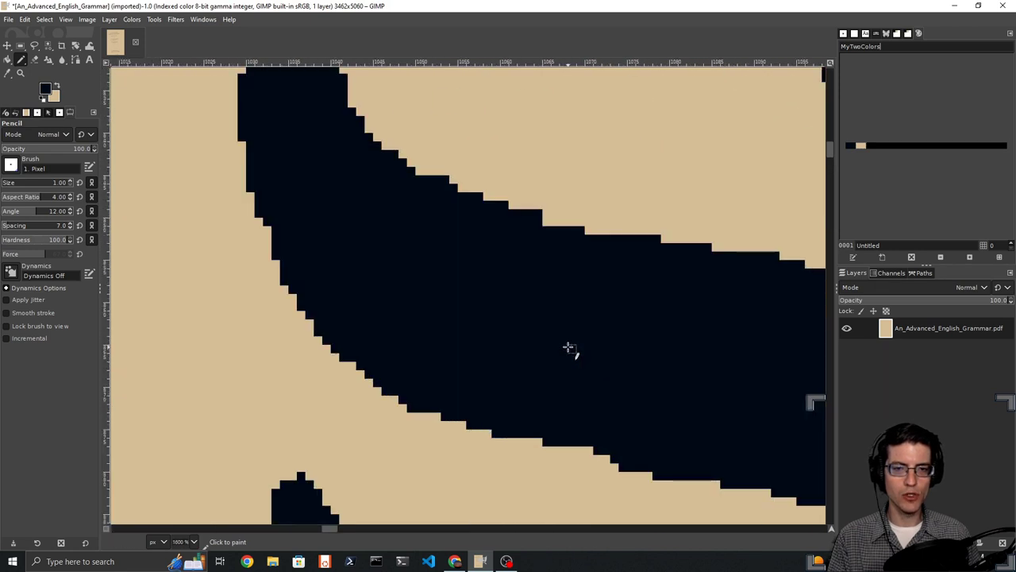
{"action": "scroll", "coordinate": [567, 344], "scroll_direction": "down", "scroll_amount": 8}
{"action": "scroll", "coordinate": [565, 347], "scroll_direction": "up", "scroll_amount": 3}
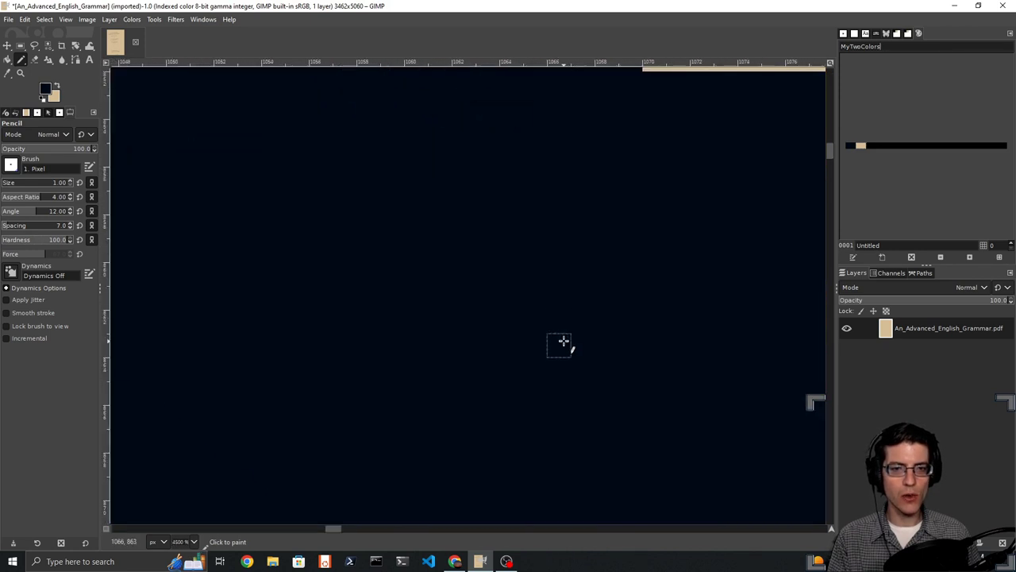
{"action": "scroll", "coordinate": [563, 334], "scroll_direction": "down", "scroll_amount": 10}
{"action": "scroll", "coordinate": [561, 321], "scroll_direction": "down", "scroll_amount": 8}
{"action": "scroll", "coordinate": [528, 253], "scroll_direction": "up", "scroll_amount": 5}
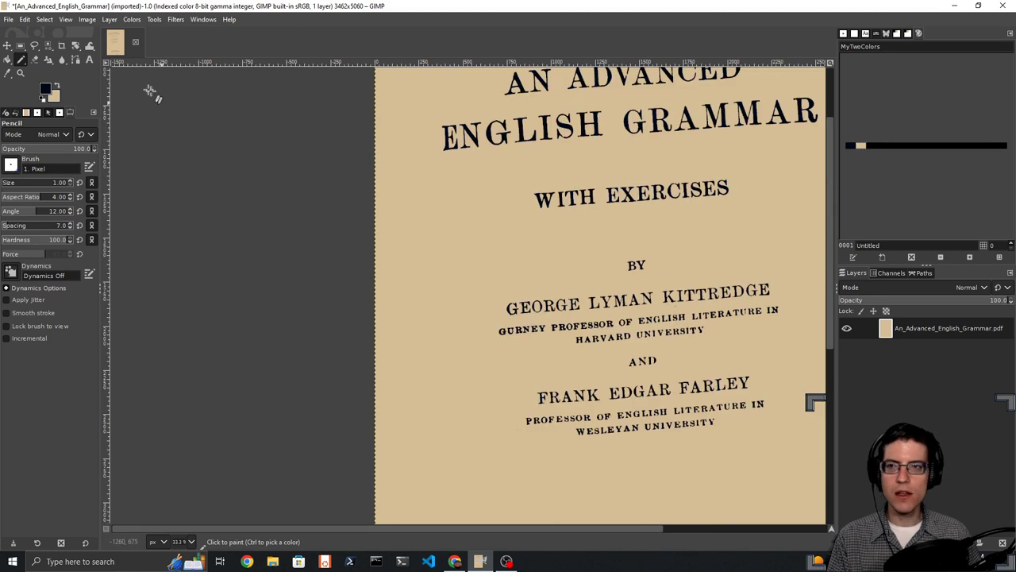
- Apply Colors > Invert, then zoom around the title to check the tan-on-navy letters
{"action": "left_click", "coordinate": [131, 20]}
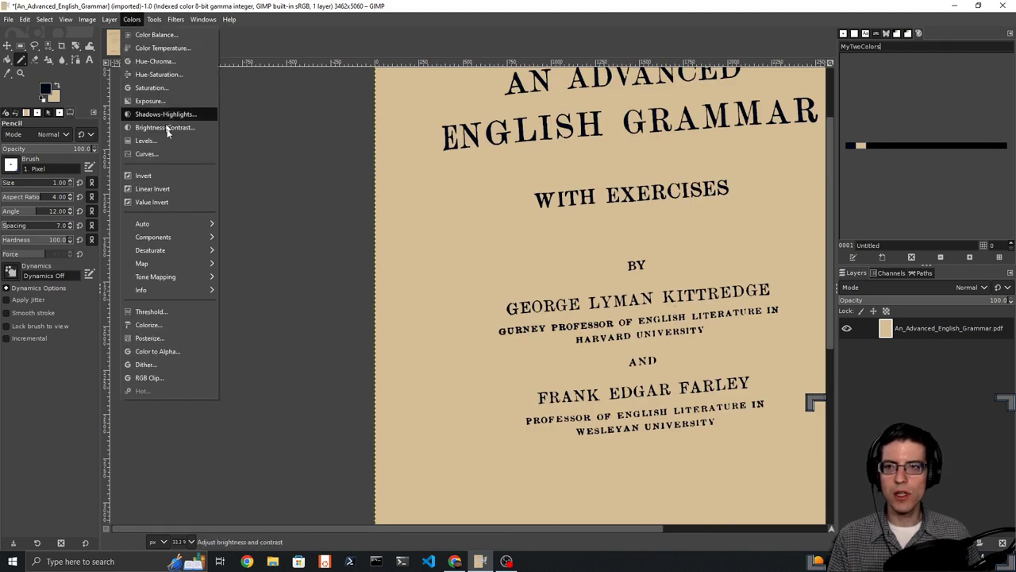
{"action": "left_click", "coordinate": [168, 176]}
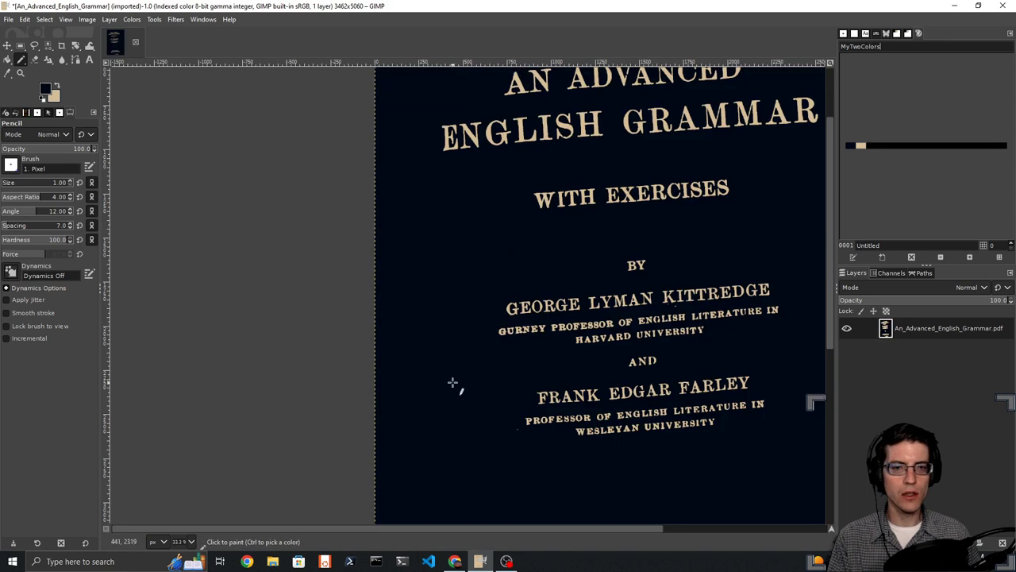
{"action": "scroll", "coordinate": [483, 530], "scroll_direction": "right", "scroll_amount": 4}
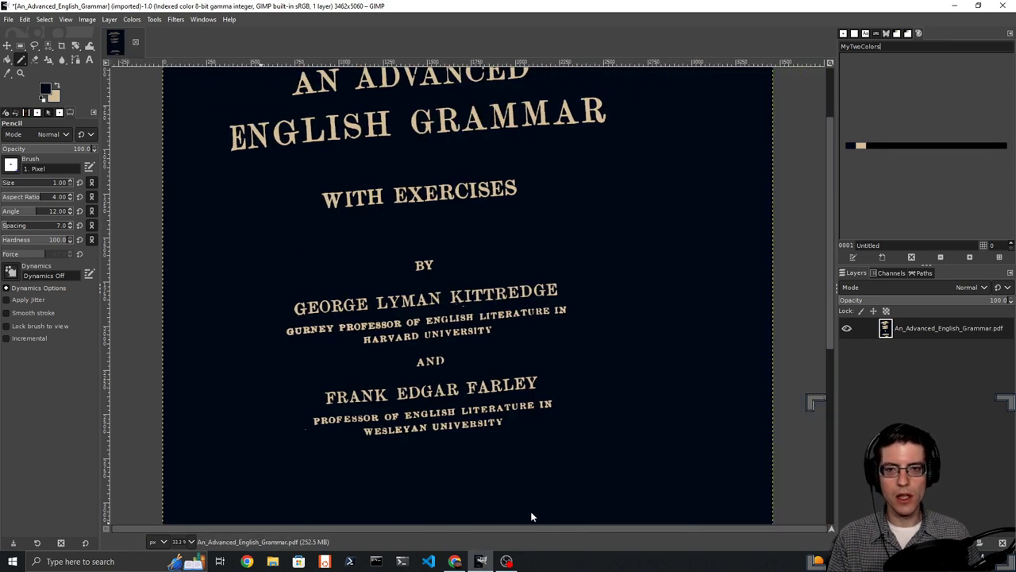
{"action": "scroll", "coordinate": [396, 308], "scroll_direction": "down", "scroll_amount": 3}
{"action": "scroll", "coordinate": [396, 294], "scroll_direction": "up", "scroll_amount": 5}
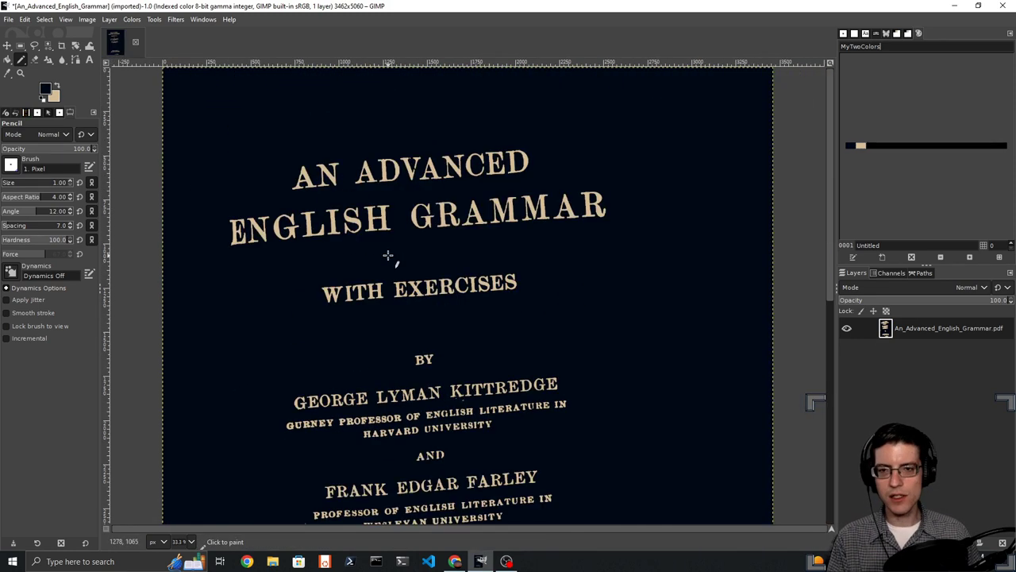
{"action": "scroll", "coordinate": [390, 262], "scroll_direction": "up", "scroll_amount": 6, "text": "ctrl"}
{"action": "scroll", "coordinate": [391, 266], "scroll_direction": "up", "scroll_amount": 5}
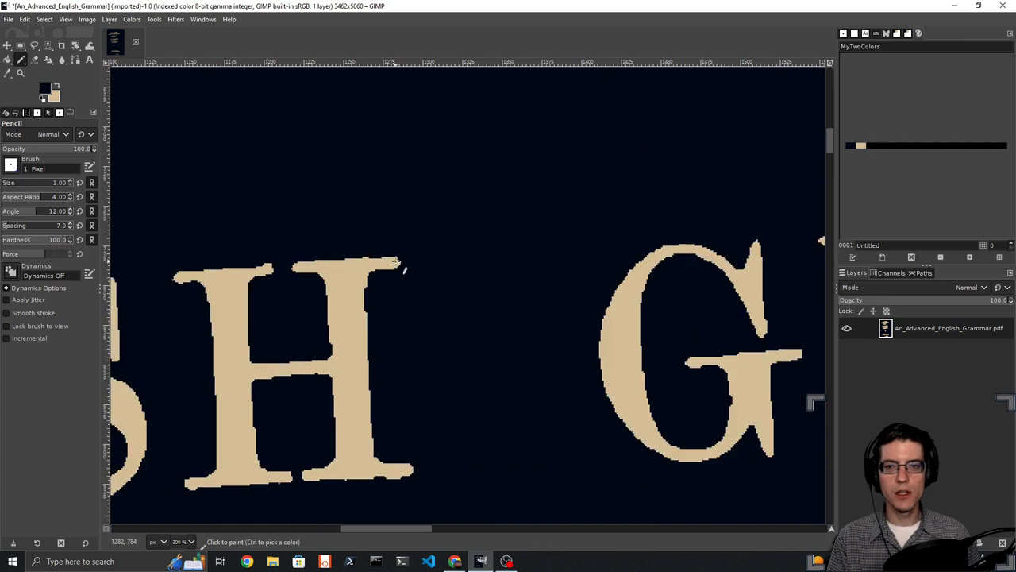
{"action": "scroll", "coordinate": [351, 299], "scroll_direction": "down", "scroll_amount": 3}
{"action": "scroll", "coordinate": [356, 302], "scroll_direction": "up", "scroll_amount": 2}
{"action": "scroll", "coordinate": [363, 283], "scroll_direction": "down", "scroll_amount": 7, "text": "ctrl"}
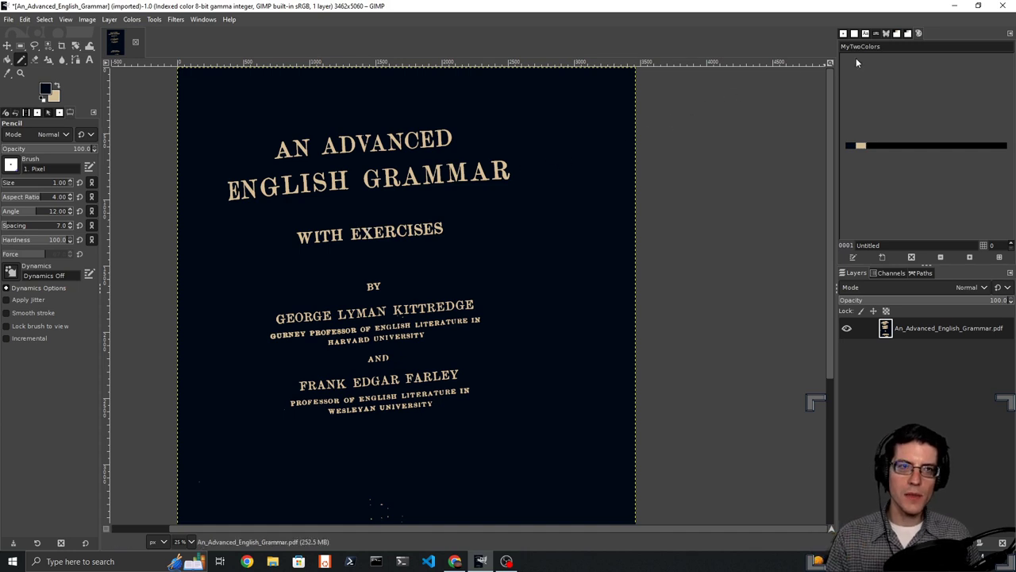
- Add a palette panel to the dock and close the Palette Editor tab
{"action": "left_click", "coordinate": [1011, 34]}
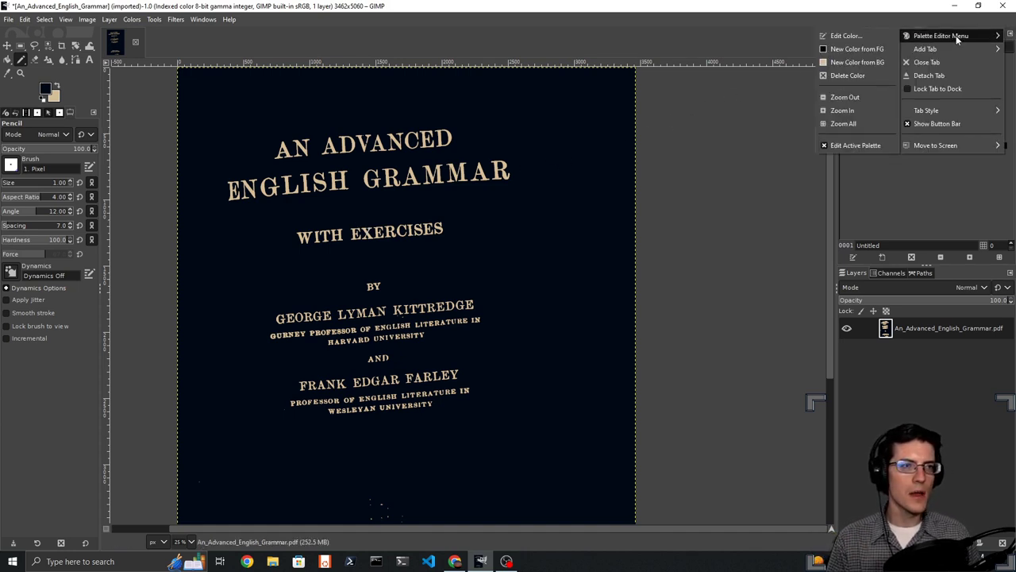
{"action": "mouse_move", "coordinate": [954, 51]}
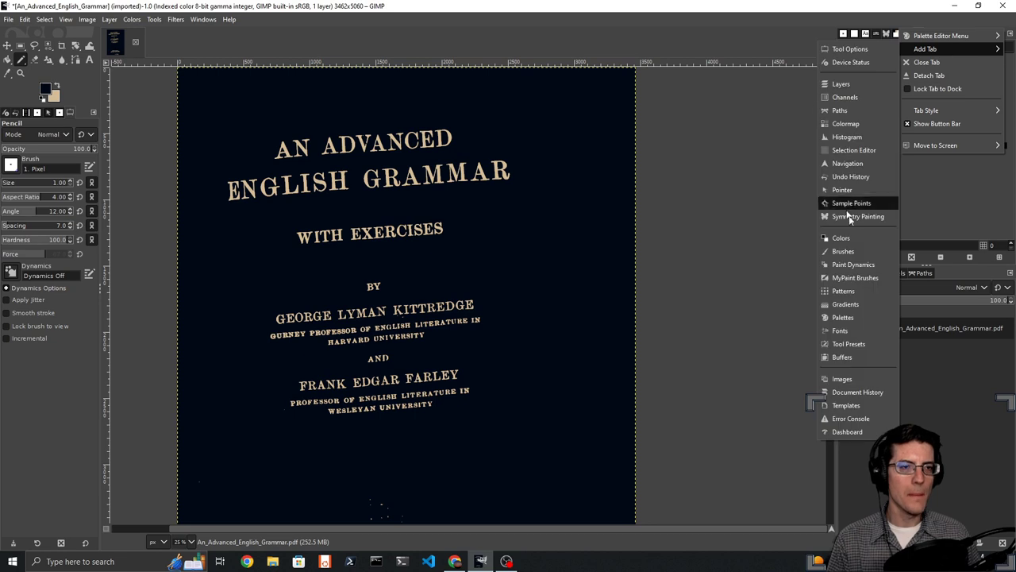
{"action": "left_click", "coordinate": [848, 318]}
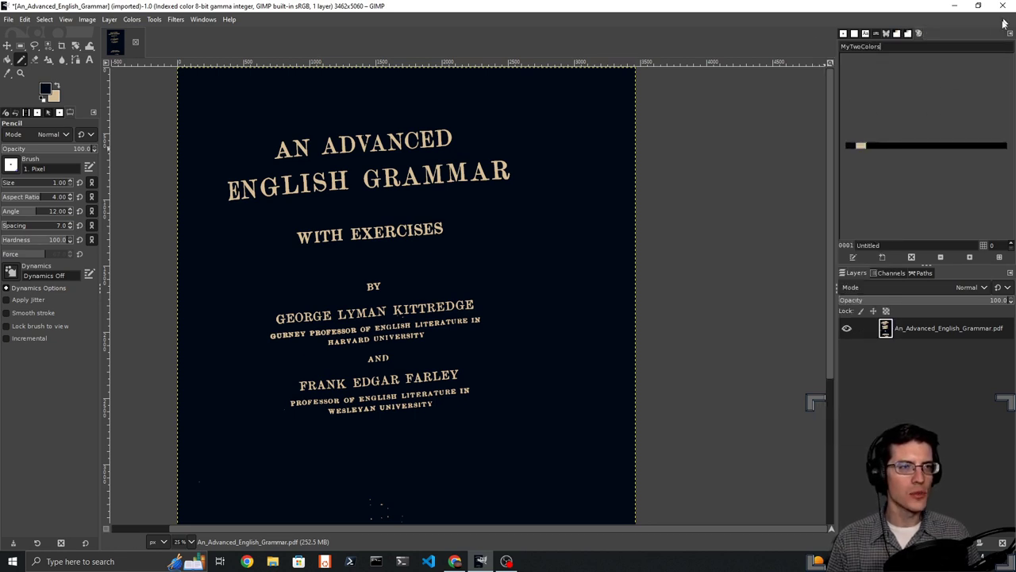
{"action": "left_click", "coordinate": [1010, 33]}
{"action": "left_click", "coordinate": [889, 112]}
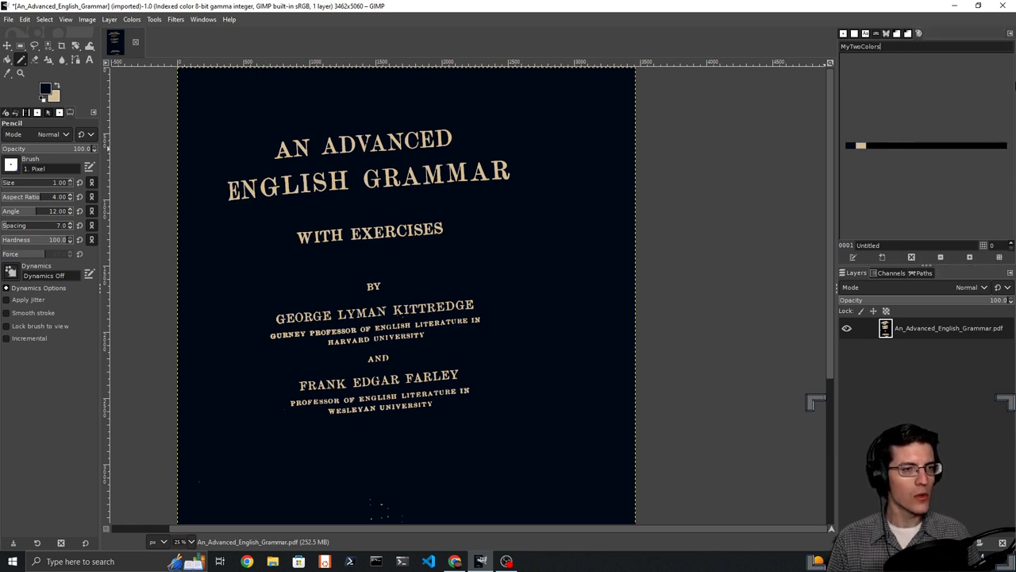
{"action": "left_click", "coordinate": [1011, 34]}
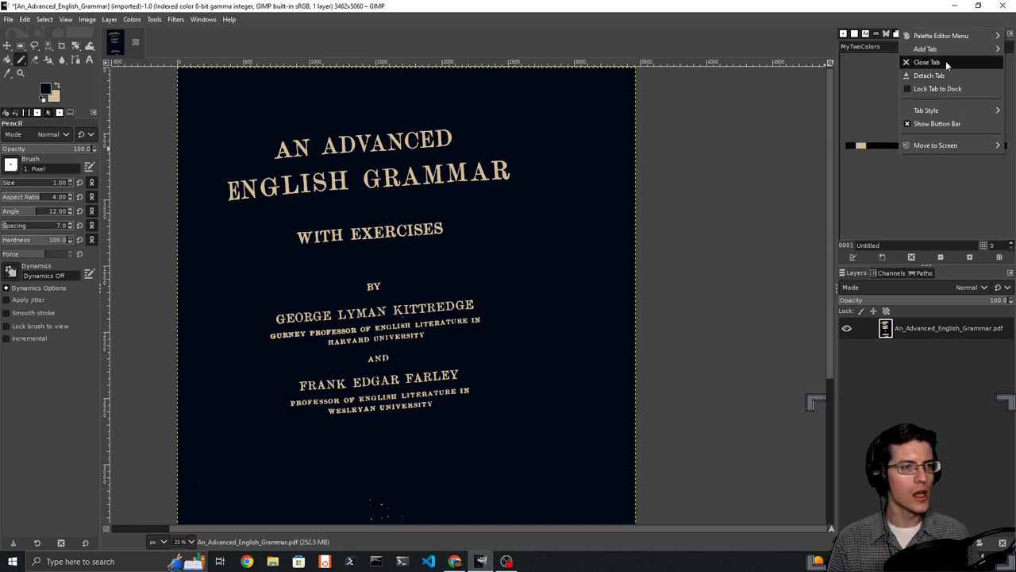
{"action": "left_click", "coordinate": [937, 63]}
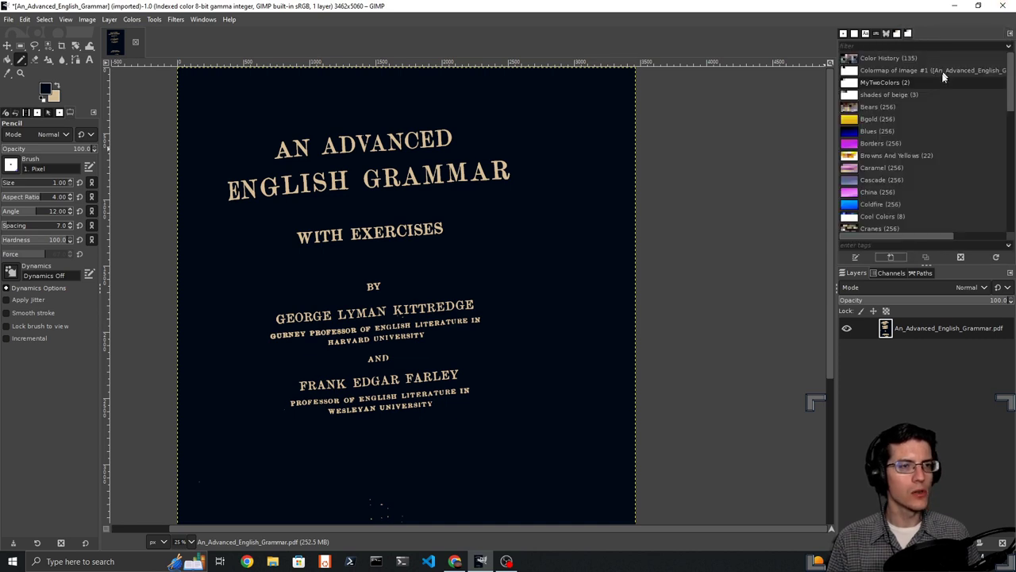
- Remove the extra dock tabs and add a Palettes list tab showing MyTwoColors
{"action": "left_click", "coordinate": [1010, 36]}
{"action": "left_click", "coordinate": [974, 63]}
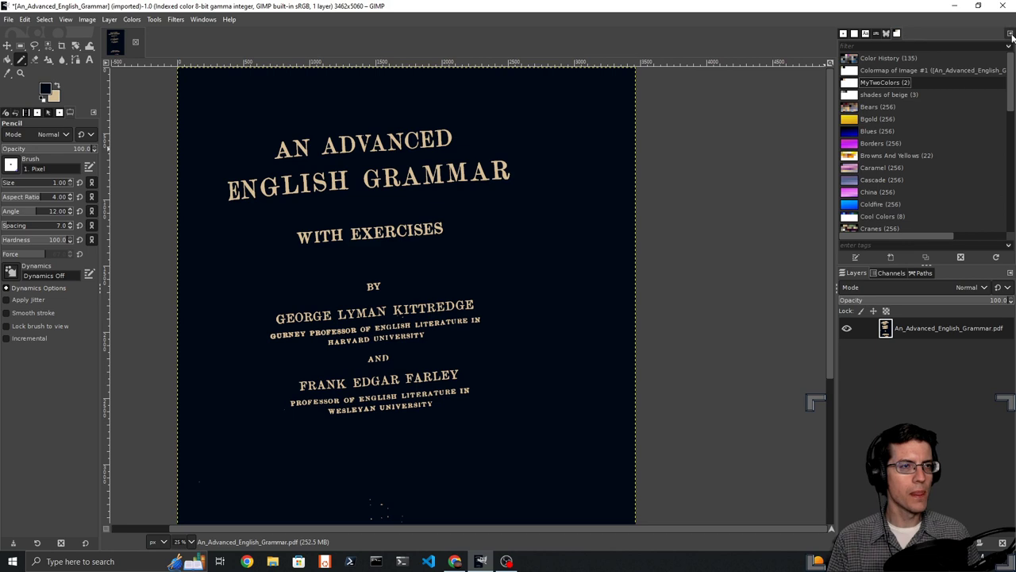
{"action": "left_click", "coordinate": [1010, 36]}
{"action": "left_click", "coordinate": [974, 63]}
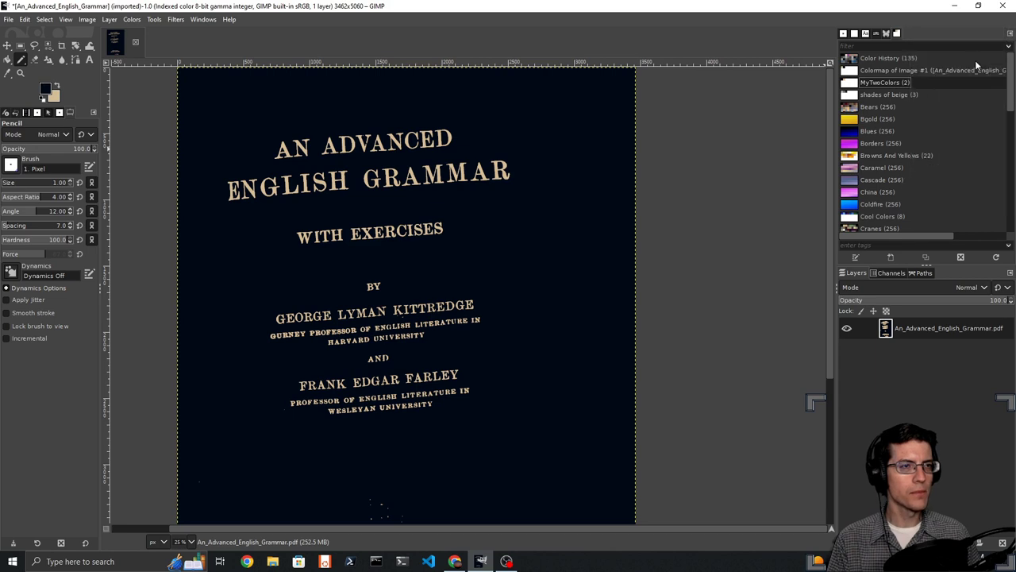
{"action": "left_click", "coordinate": [1011, 35]}
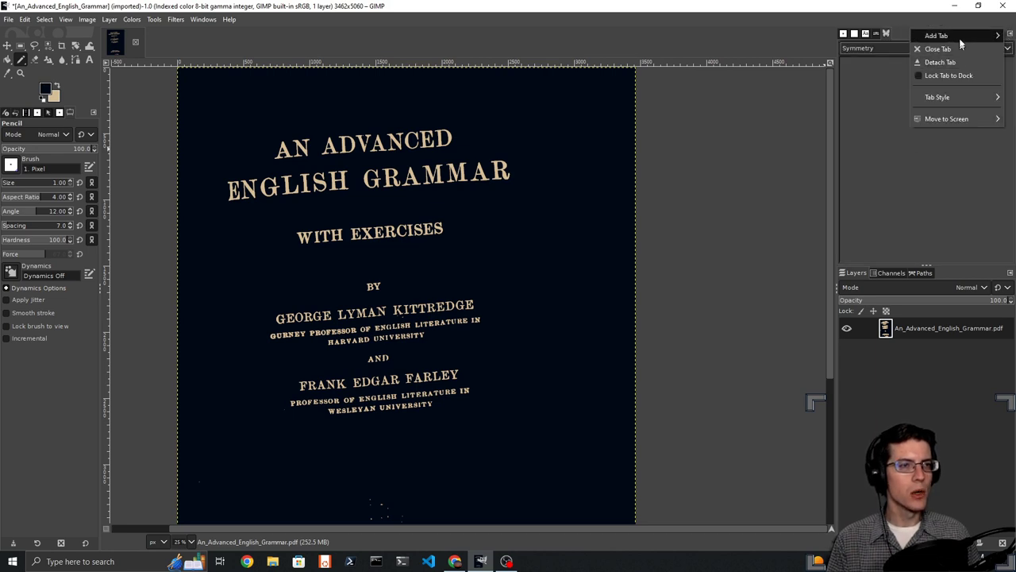
{"action": "mouse_move", "coordinate": [961, 37]}
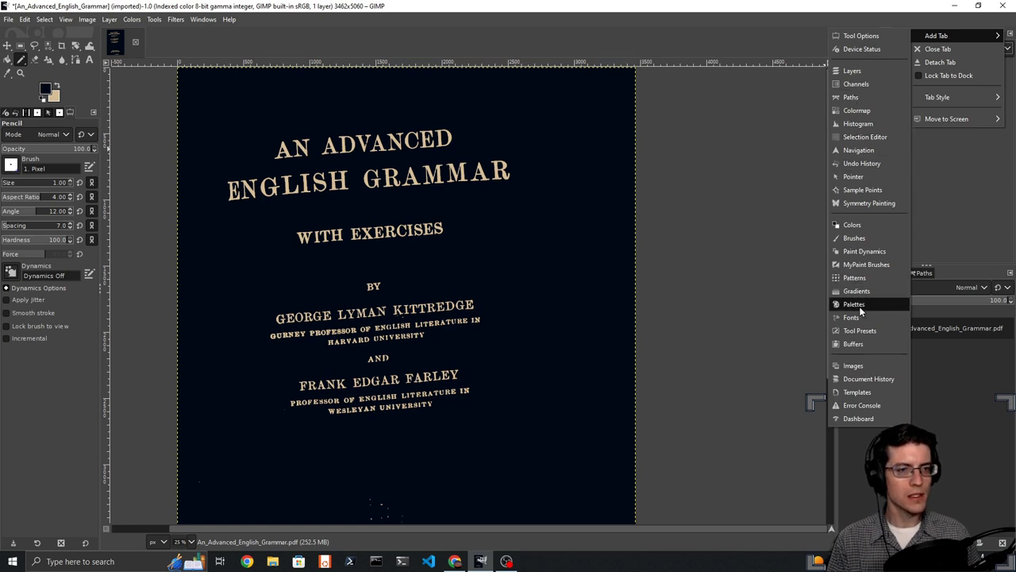
{"action": "left_click", "coordinate": [855, 304]}
- Reopen the MyTwoColors palette in the Palette Editor and show its editing options
{"action": "scroll", "coordinate": [860, 96], "scroll_direction": "up", "scroll_amount": 2}
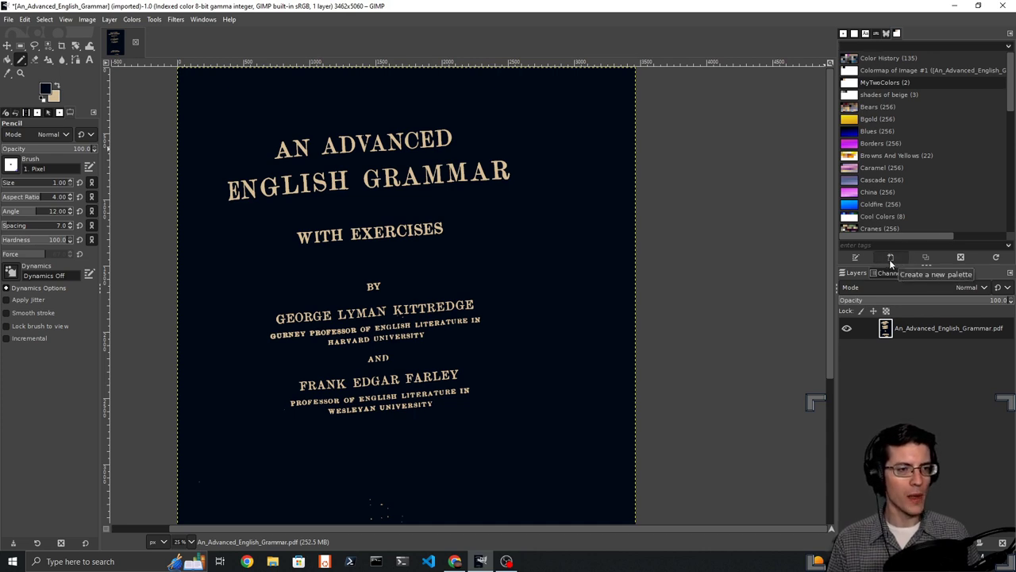
{"action": "double_click", "coordinate": [853, 82]}
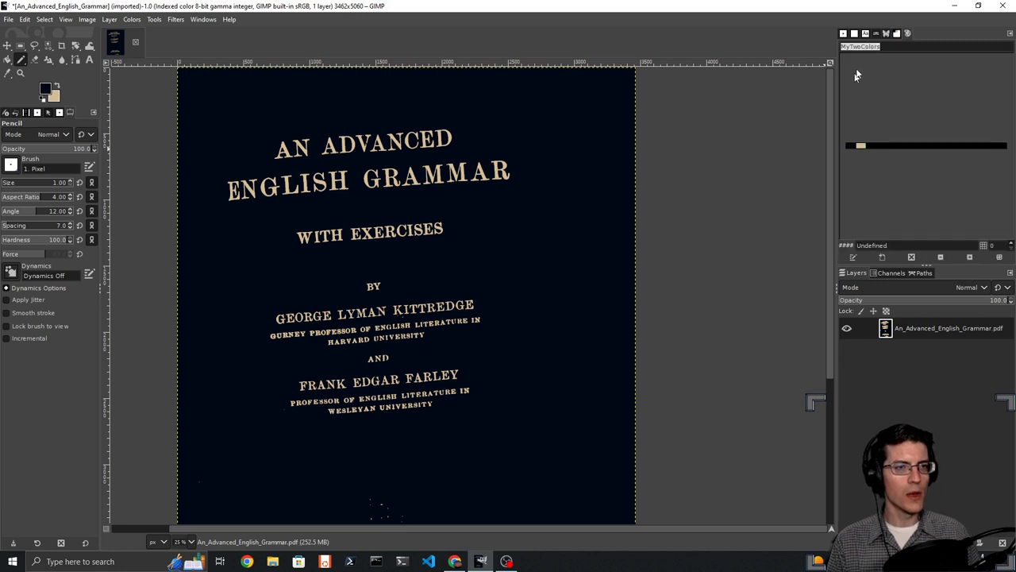
{"action": "left_click", "coordinate": [1010, 35]}
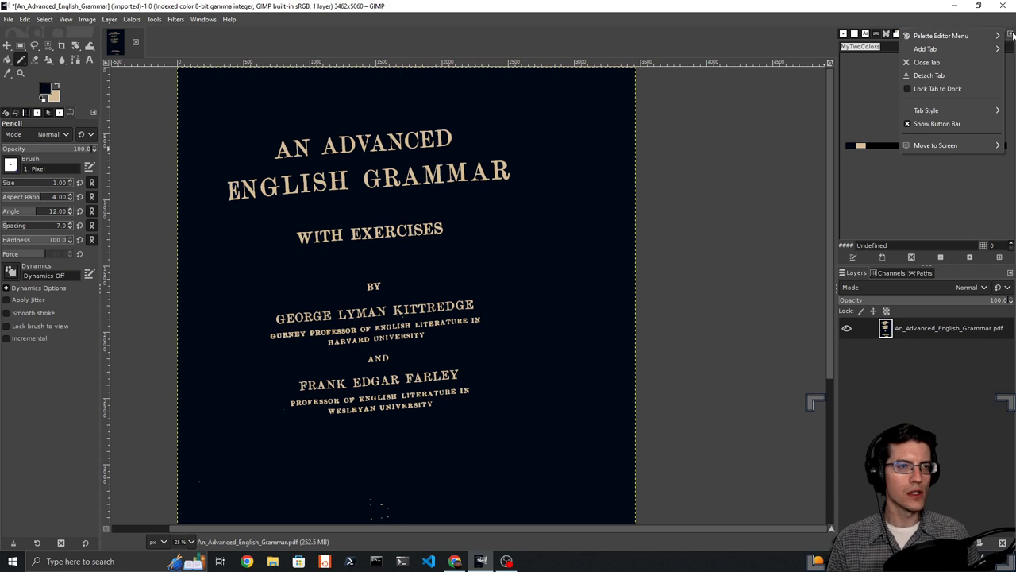
{"action": "mouse_move", "coordinate": [968, 39]}
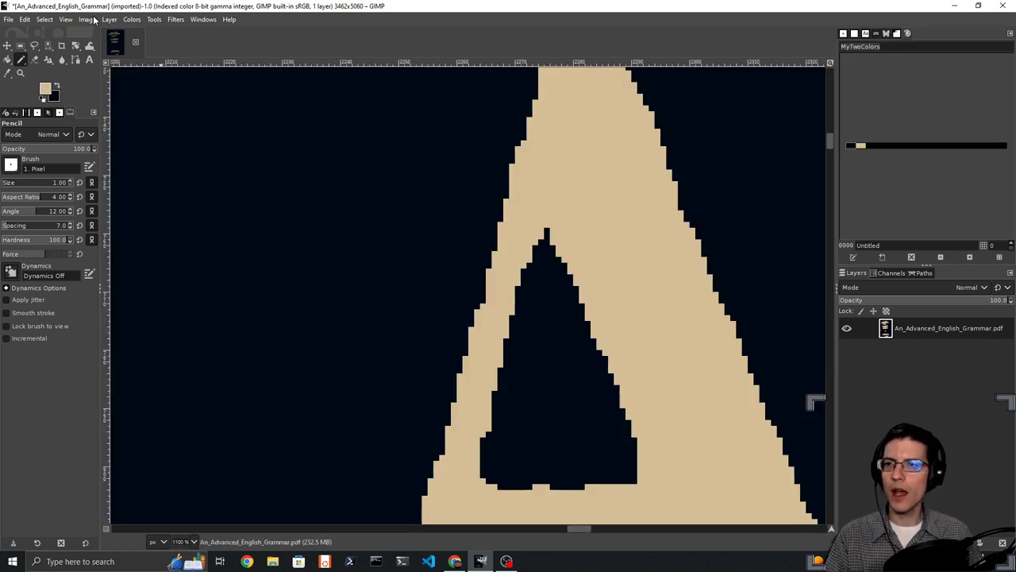
{"action": "left_click", "coordinate": [94, 19]}
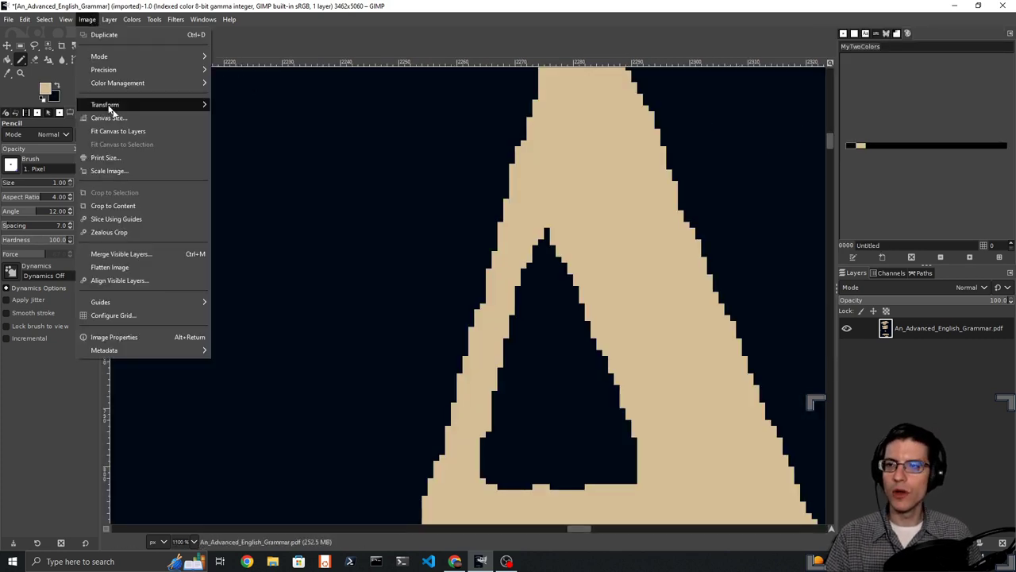
{"action": "left_click", "coordinate": [99, 25]}
{"action": "left_click", "coordinate": [96, 22]}
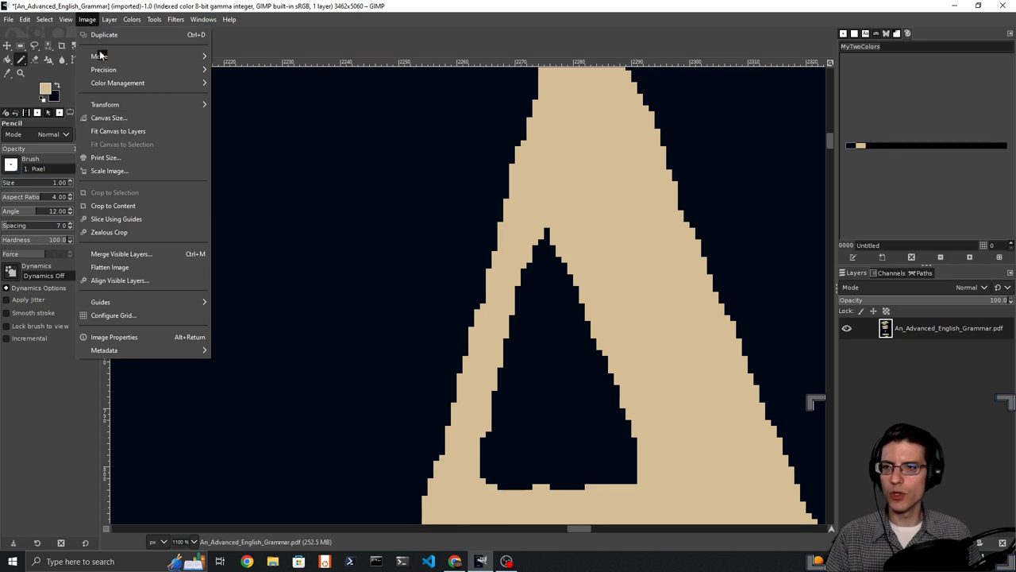
{"action": "mouse_move", "coordinate": [101, 56]}
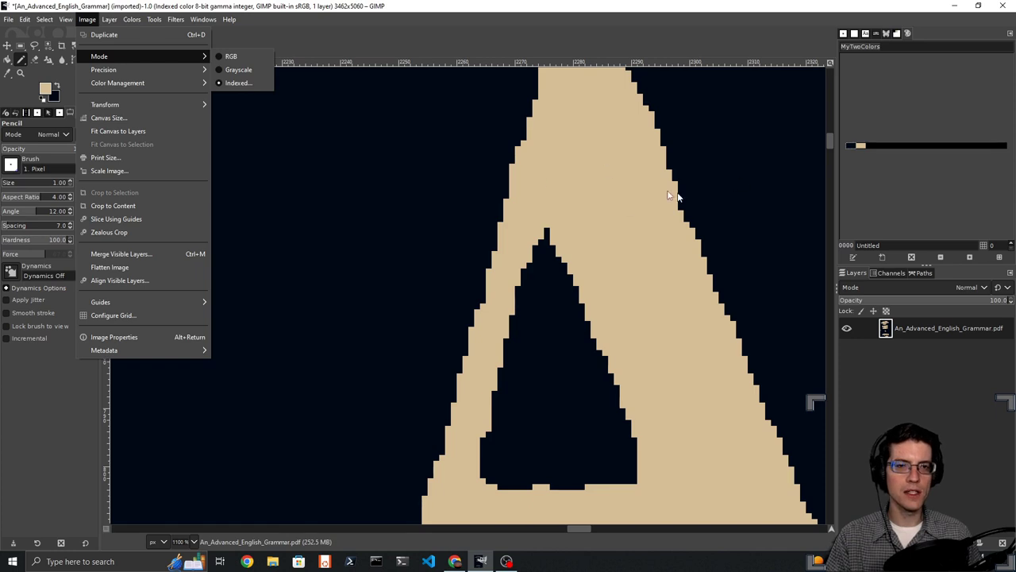
{"action": "mouse_move", "coordinate": [195, 56]}
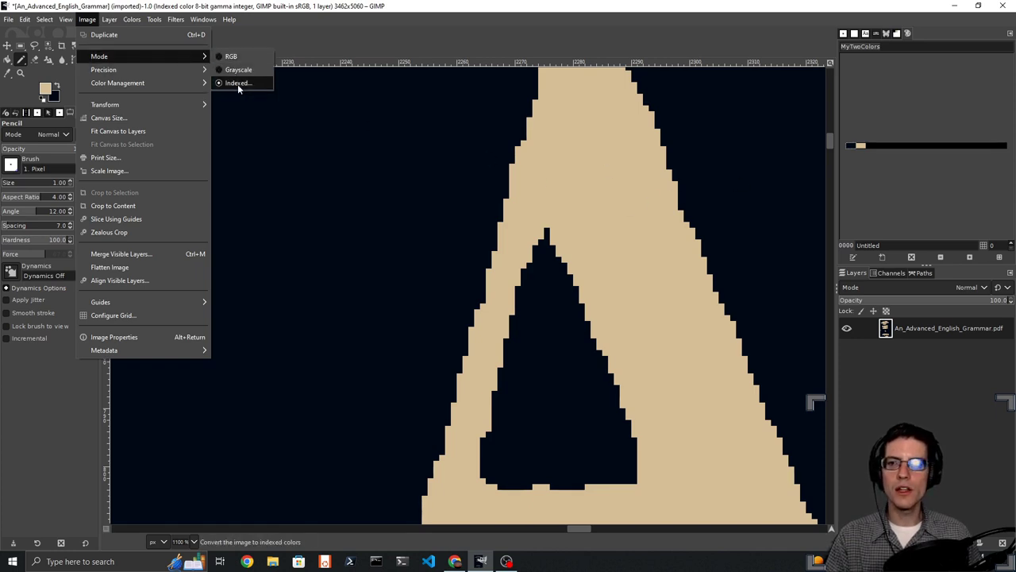
{"action": "left_click", "coordinate": [337, 139]}
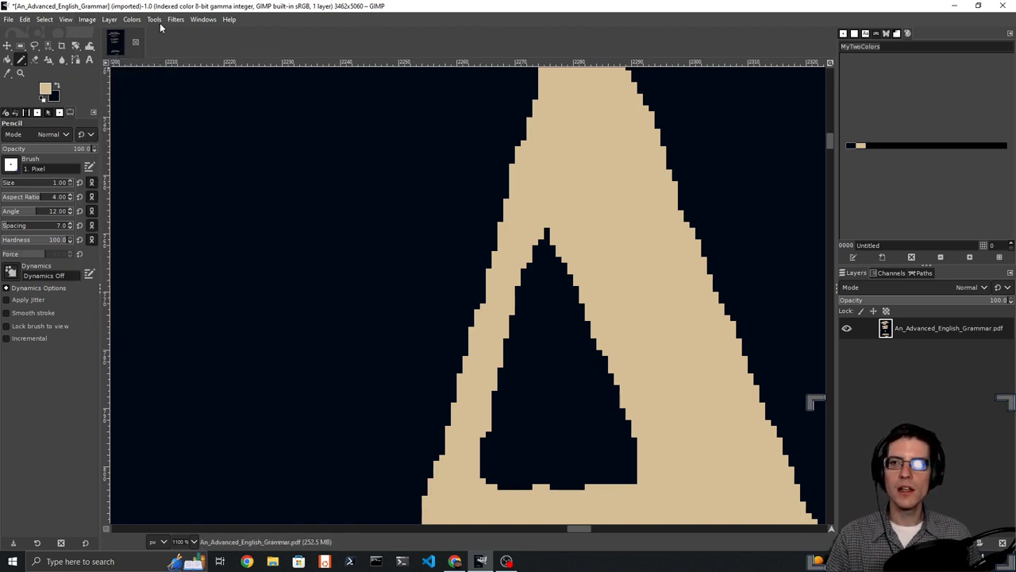
{"action": "left_click", "coordinate": [132, 19]}
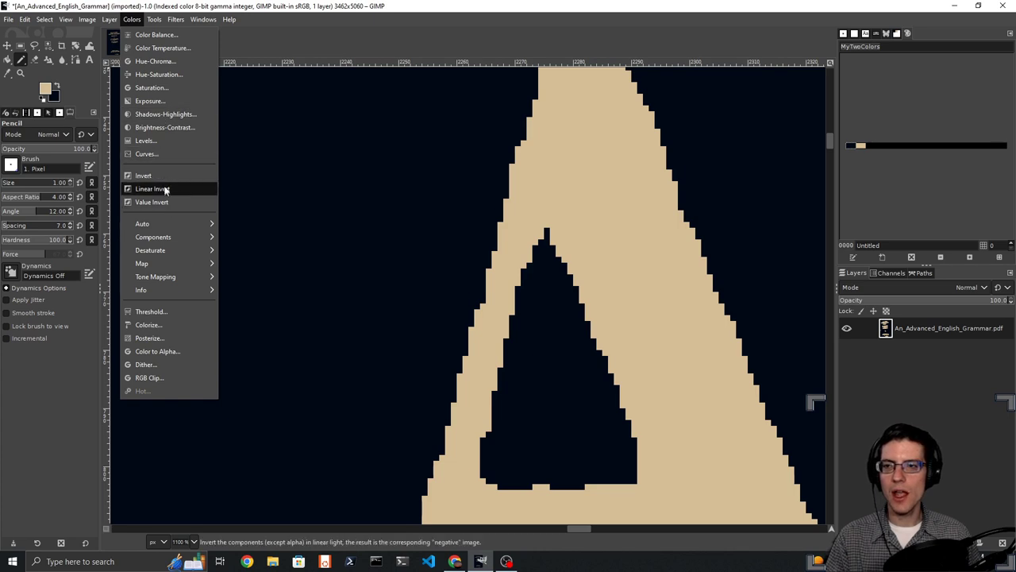
{"action": "left_click", "coordinate": [396, 145]}
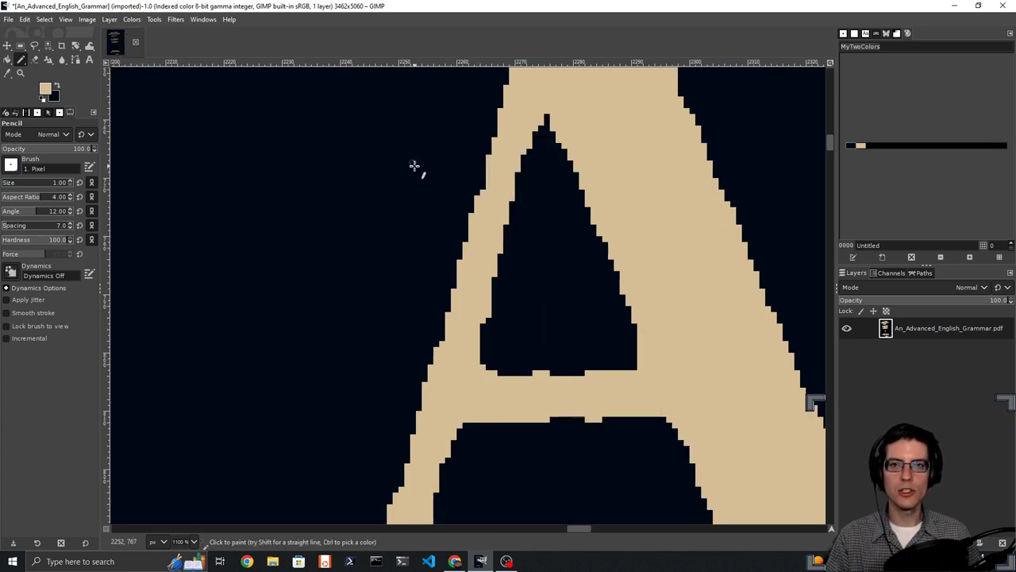
- Export the page as An_Advanced_English_Grammar_001.pdf and open it from the books folder
{"action": "key", "text": "shift+3"}
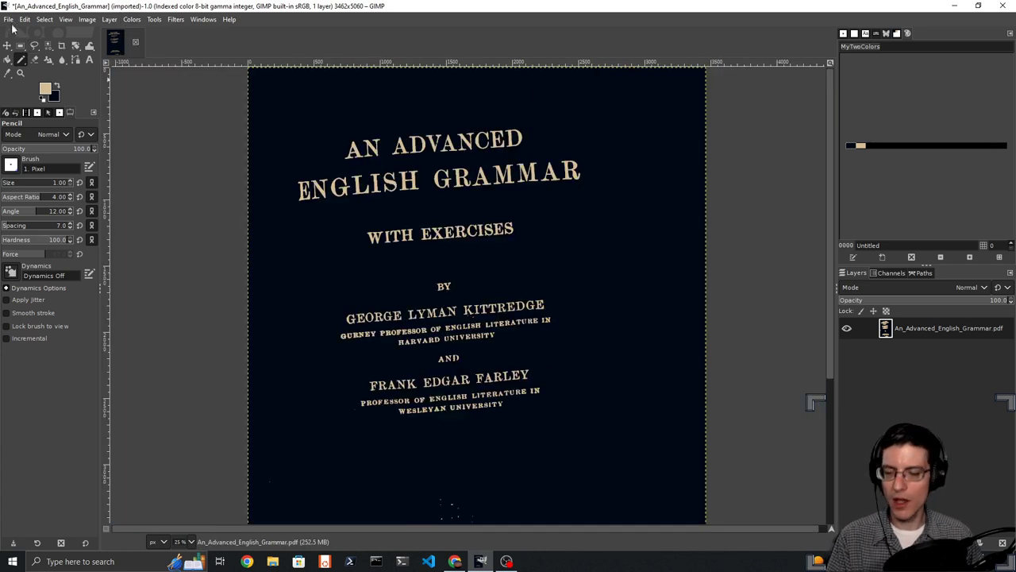
{"action": "key", "text": "ctrl+shift+e"}
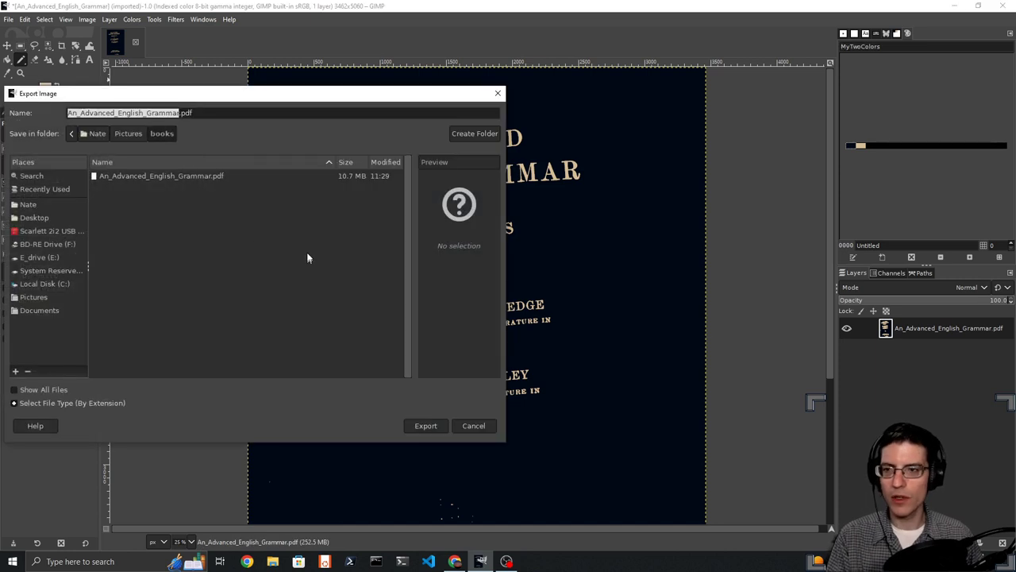
{"action": "left_click", "coordinate": [180, 112]}
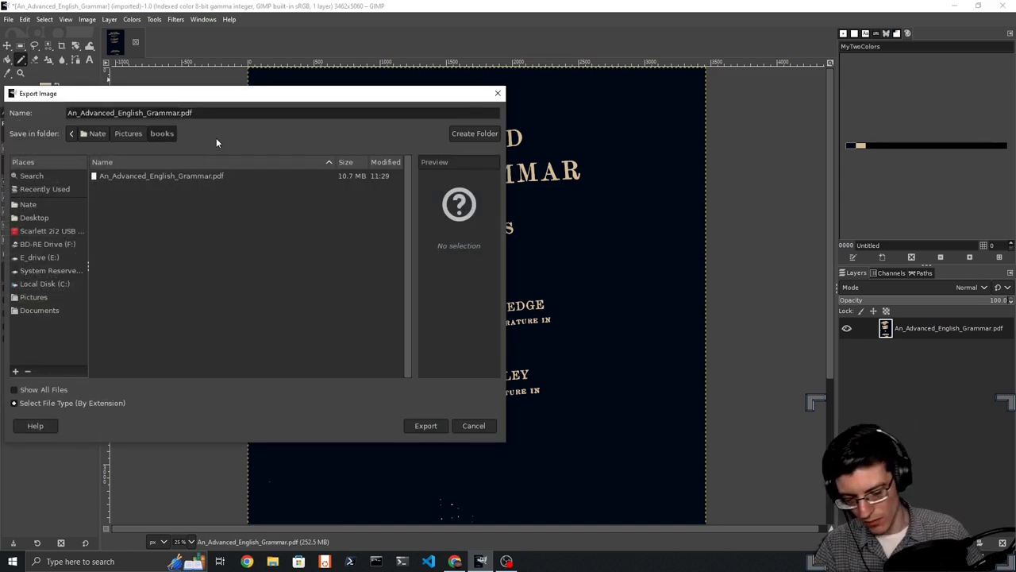
{"action": "type", "text": "01"}
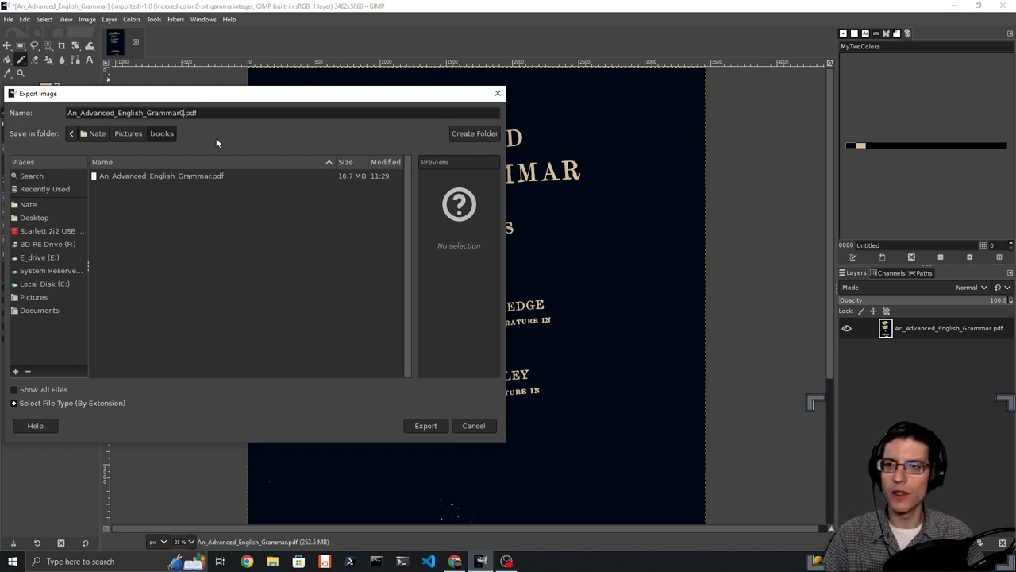
{"action": "key", "text": "BackSpace"}
{"action": "key", "text": "BackSpace"}
{"action": "type", "text": "_001"}
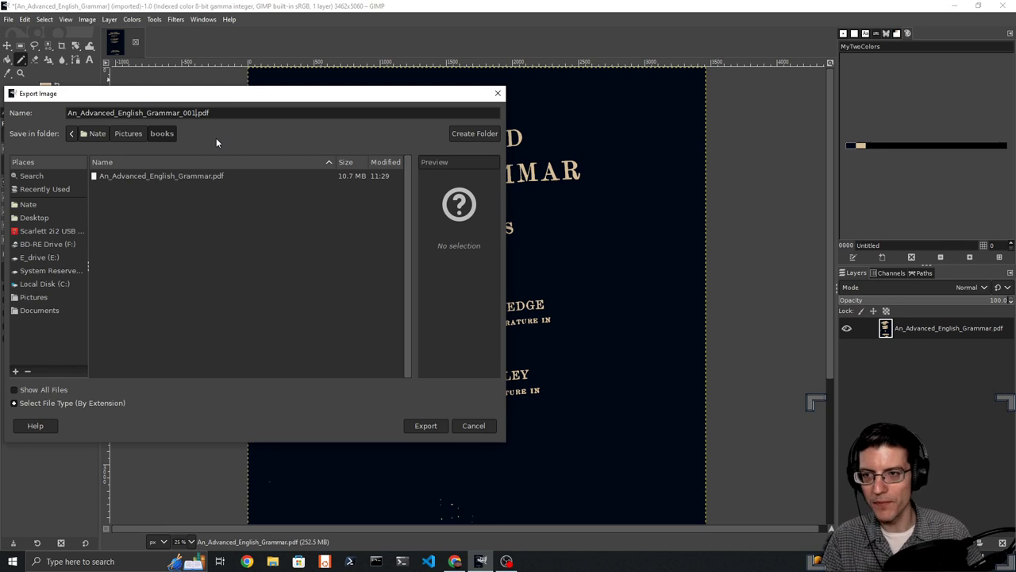
{"action": "key", "text": "Return"}
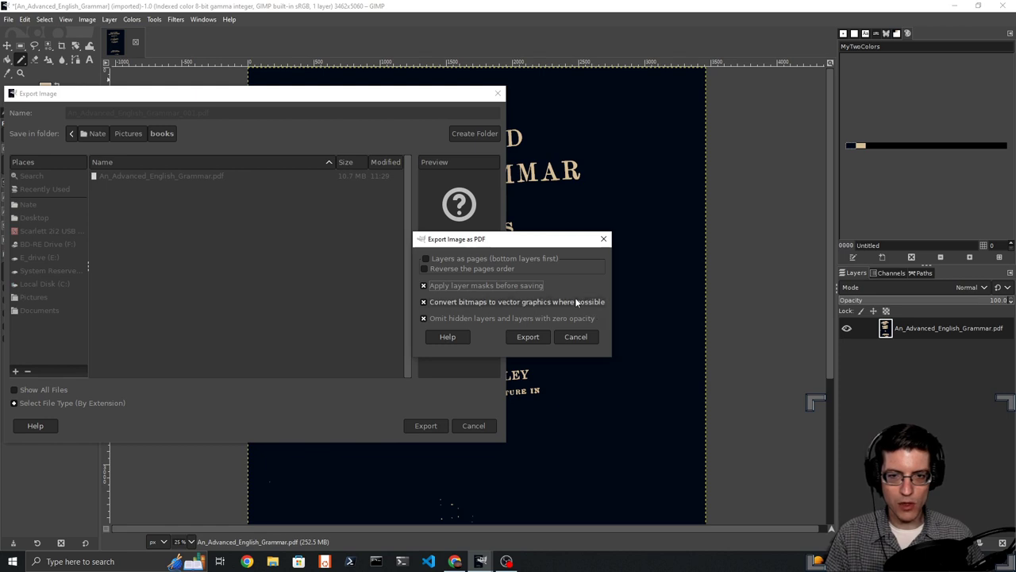
{"action": "left_click", "coordinate": [537, 337]}
{"action": "key", "text": "alt+Tab"}
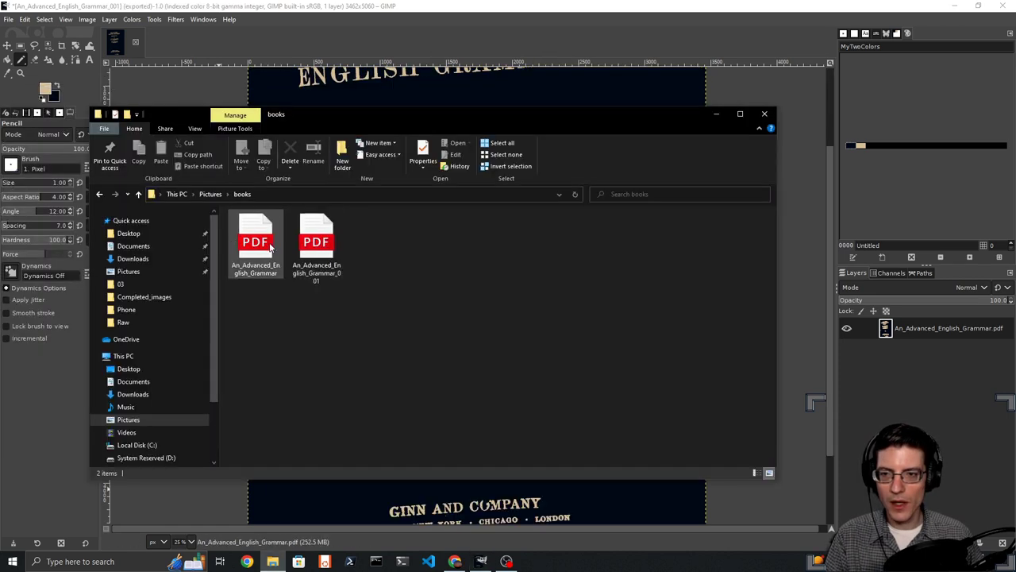
{"action": "double_click", "coordinate": [316, 246]}
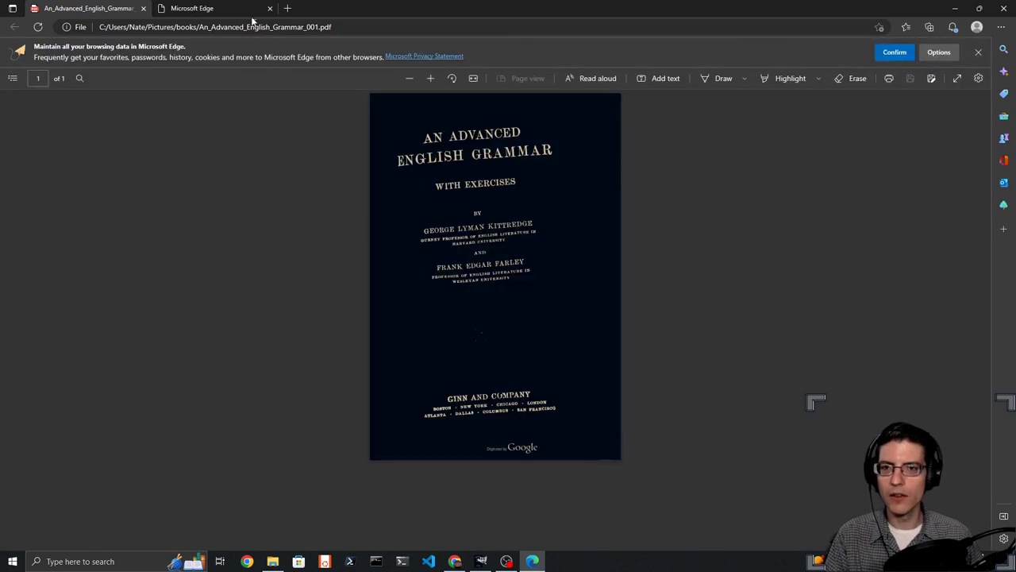
- Close the empty second Edge tab and zoom around the PDF to inspect the title lettering
{"action": "left_click", "coordinate": [270, 8]}
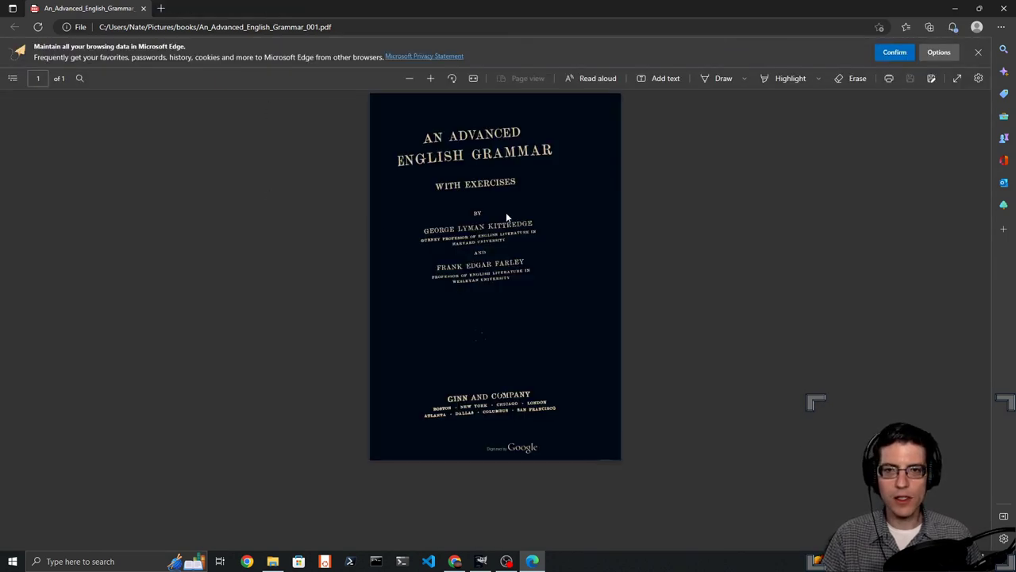
{"action": "scroll", "coordinate": [504, 213], "scroll_direction": "up", "scroll_amount": 5}
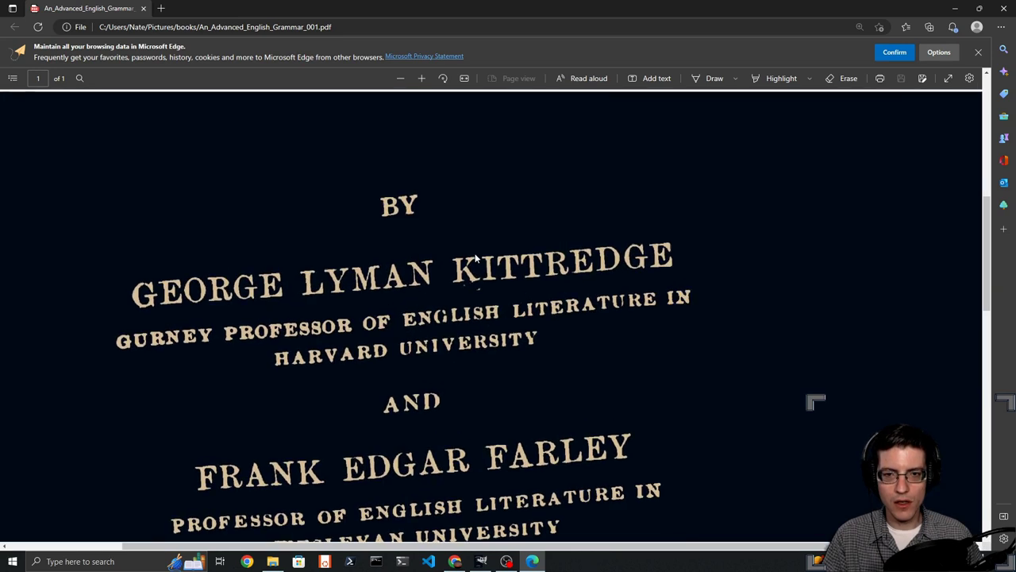
{"action": "scroll", "coordinate": [457, 285], "scroll_direction": "down", "scroll_amount": 2}
{"action": "scroll", "coordinate": [451, 292], "scroll_direction": "up", "scroll_amount": 4}
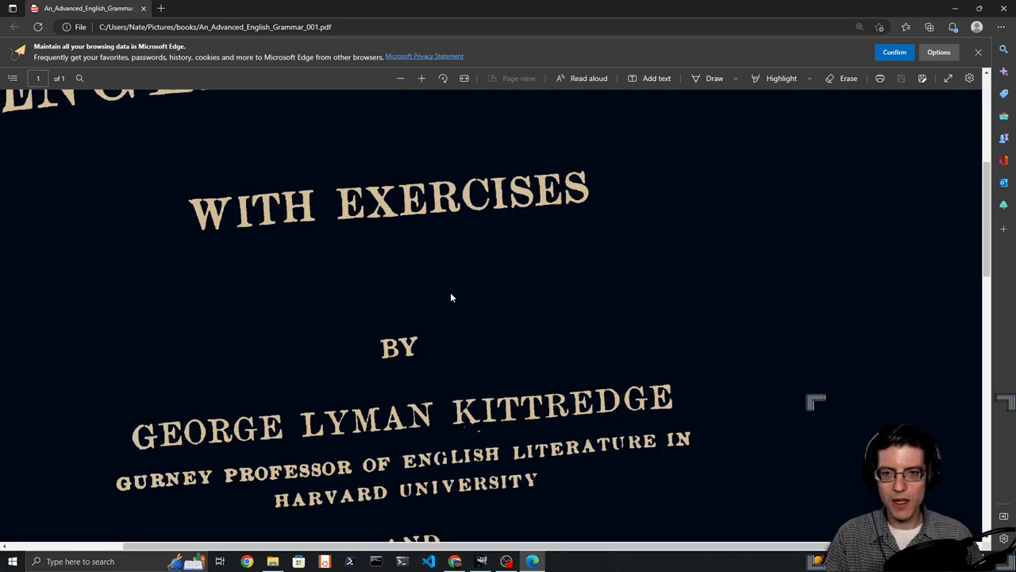
{"action": "scroll", "coordinate": [450, 297], "scroll_direction": "up", "scroll_amount": 3}
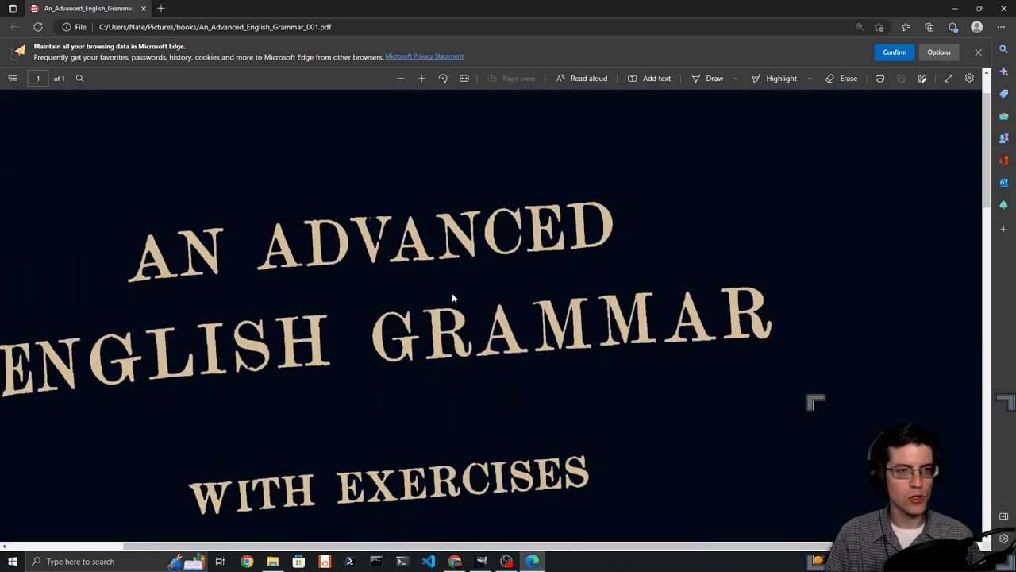
{"action": "scroll", "coordinate": [449, 298], "scroll_direction": "down", "scroll_amount": 5}
{"action": "scroll", "coordinate": [447, 298], "scroll_direction": "up", "scroll_amount": 6}
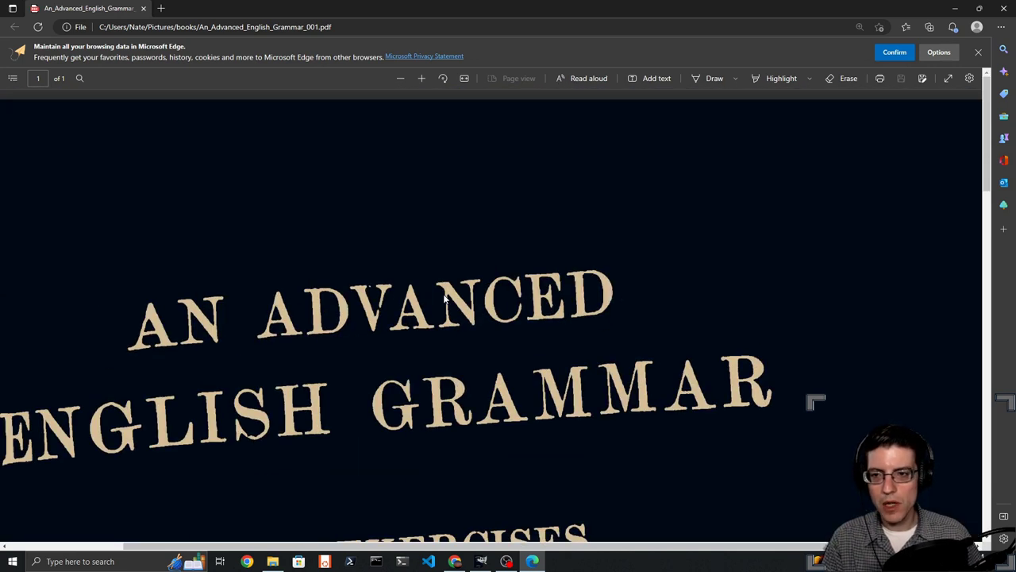
{"action": "scroll", "coordinate": [444, 297], "scroll_direction": "down", "scroll_amount": 8}
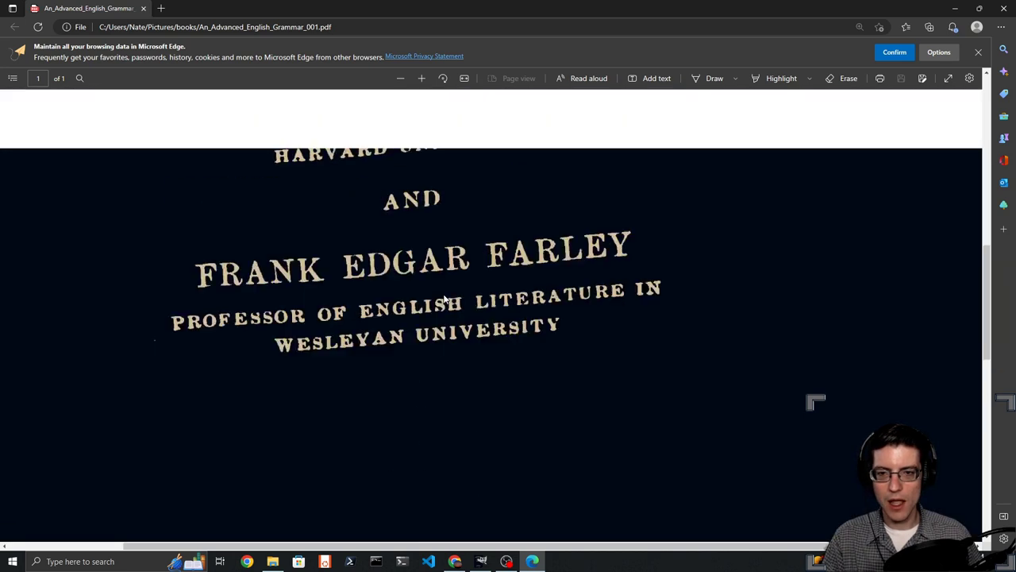
{"action": "scroll", "coordinate": [445, 299], "scroll_direction": "up", "scroll_amount": 4}
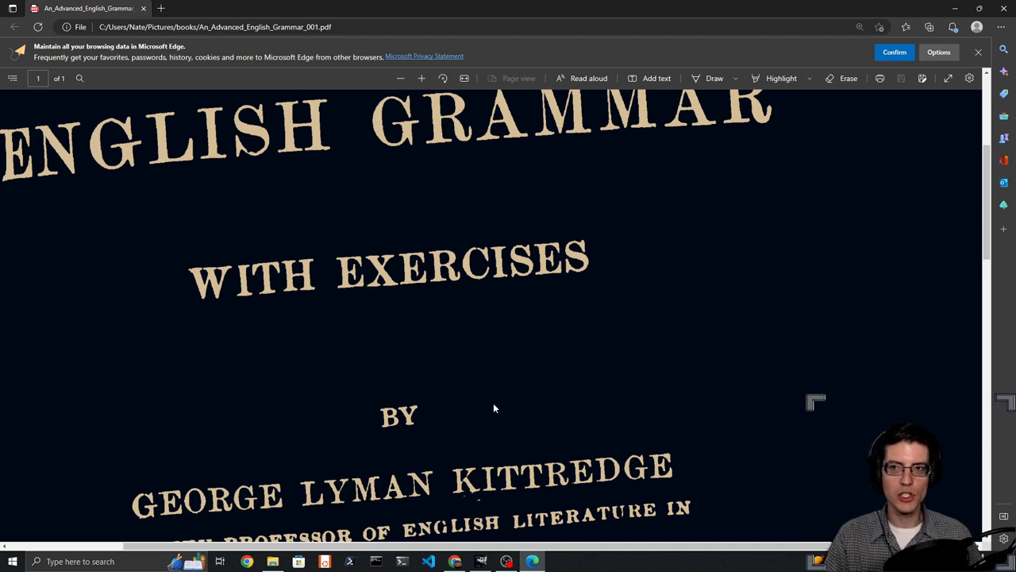
{"action": "scroll", "coordinate": [494, 408], "scroll_direction": "up", "scroll_amount": 4}
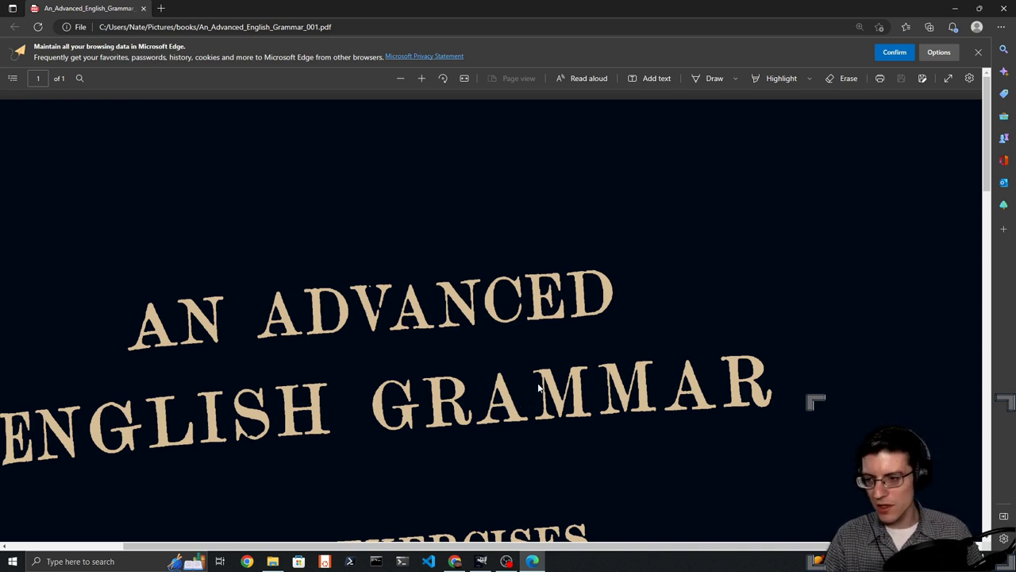
{"action": "scroll", "coordinate": [548, 386], "scroll_direction": "down", "scroll_amount": 2}
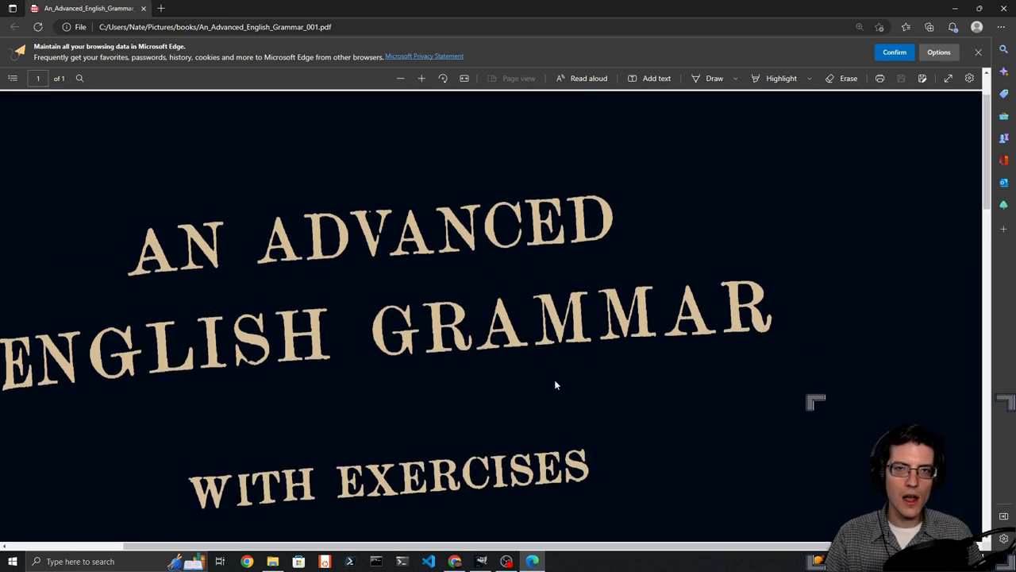
{"action": "scroll", "coordinate": [556, 385], "scroll_direction": "up", "scroll_amount": 2}
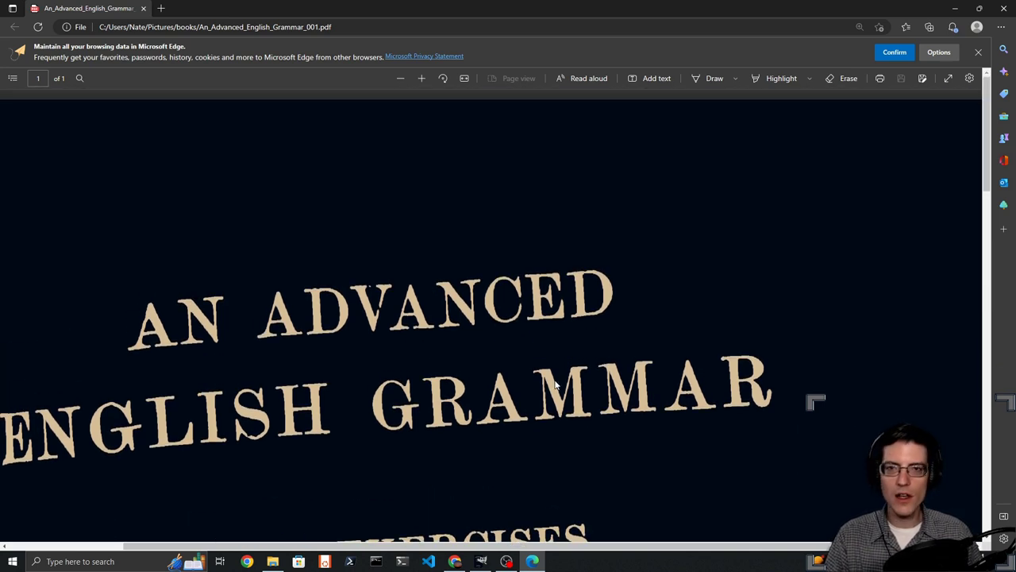